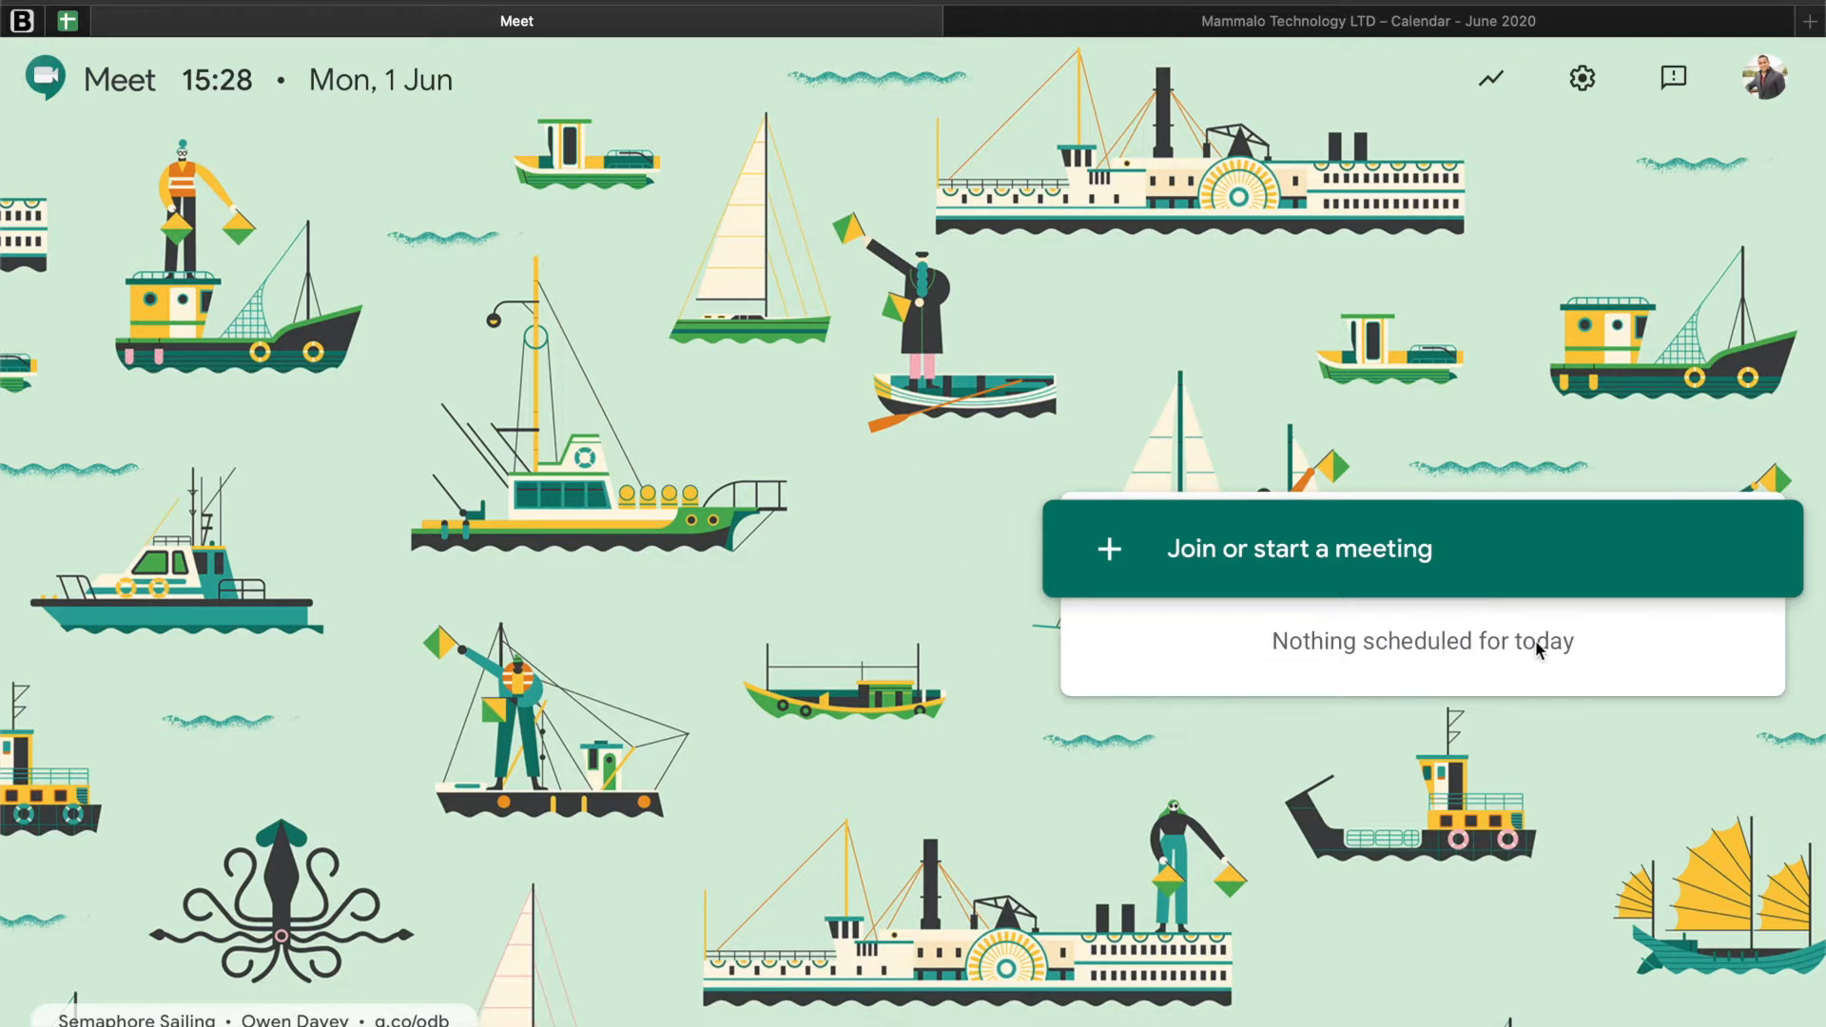
Step: Switch to the June 2020 view in Google Calendar, leaving no unfinished event open
left_click(1569, 645)
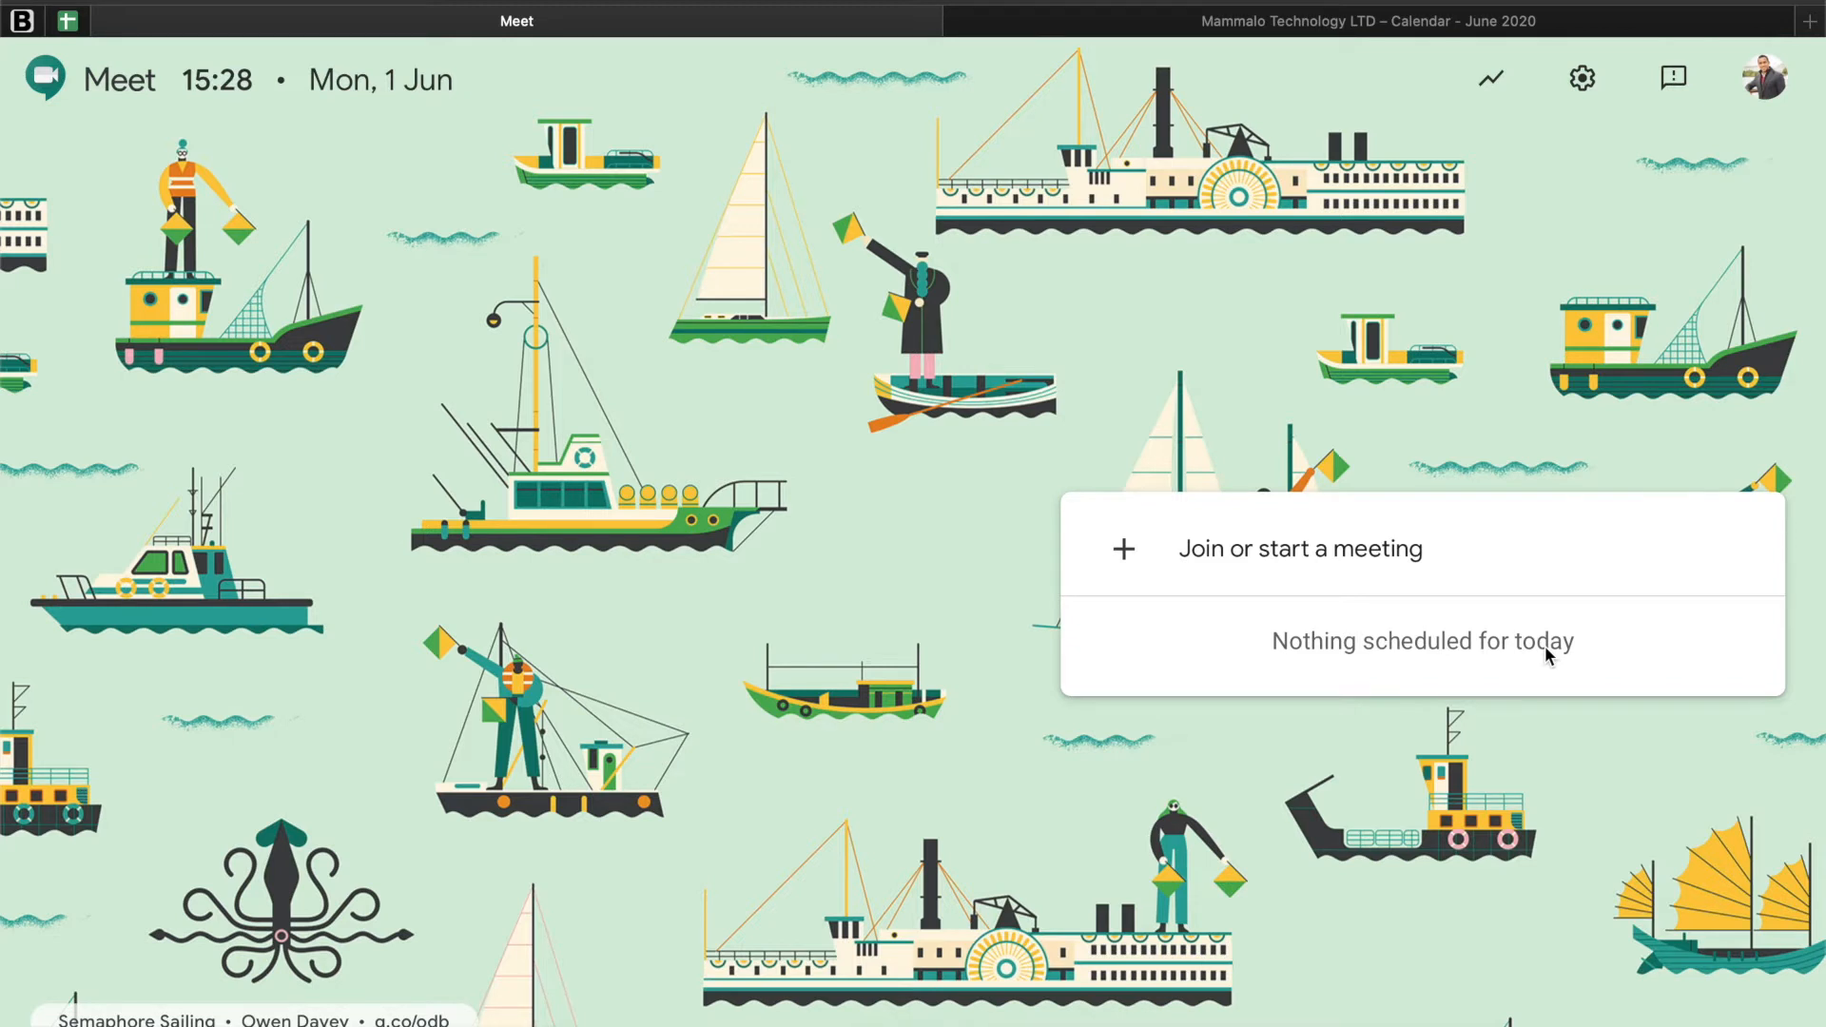
left_click(1189, 30)
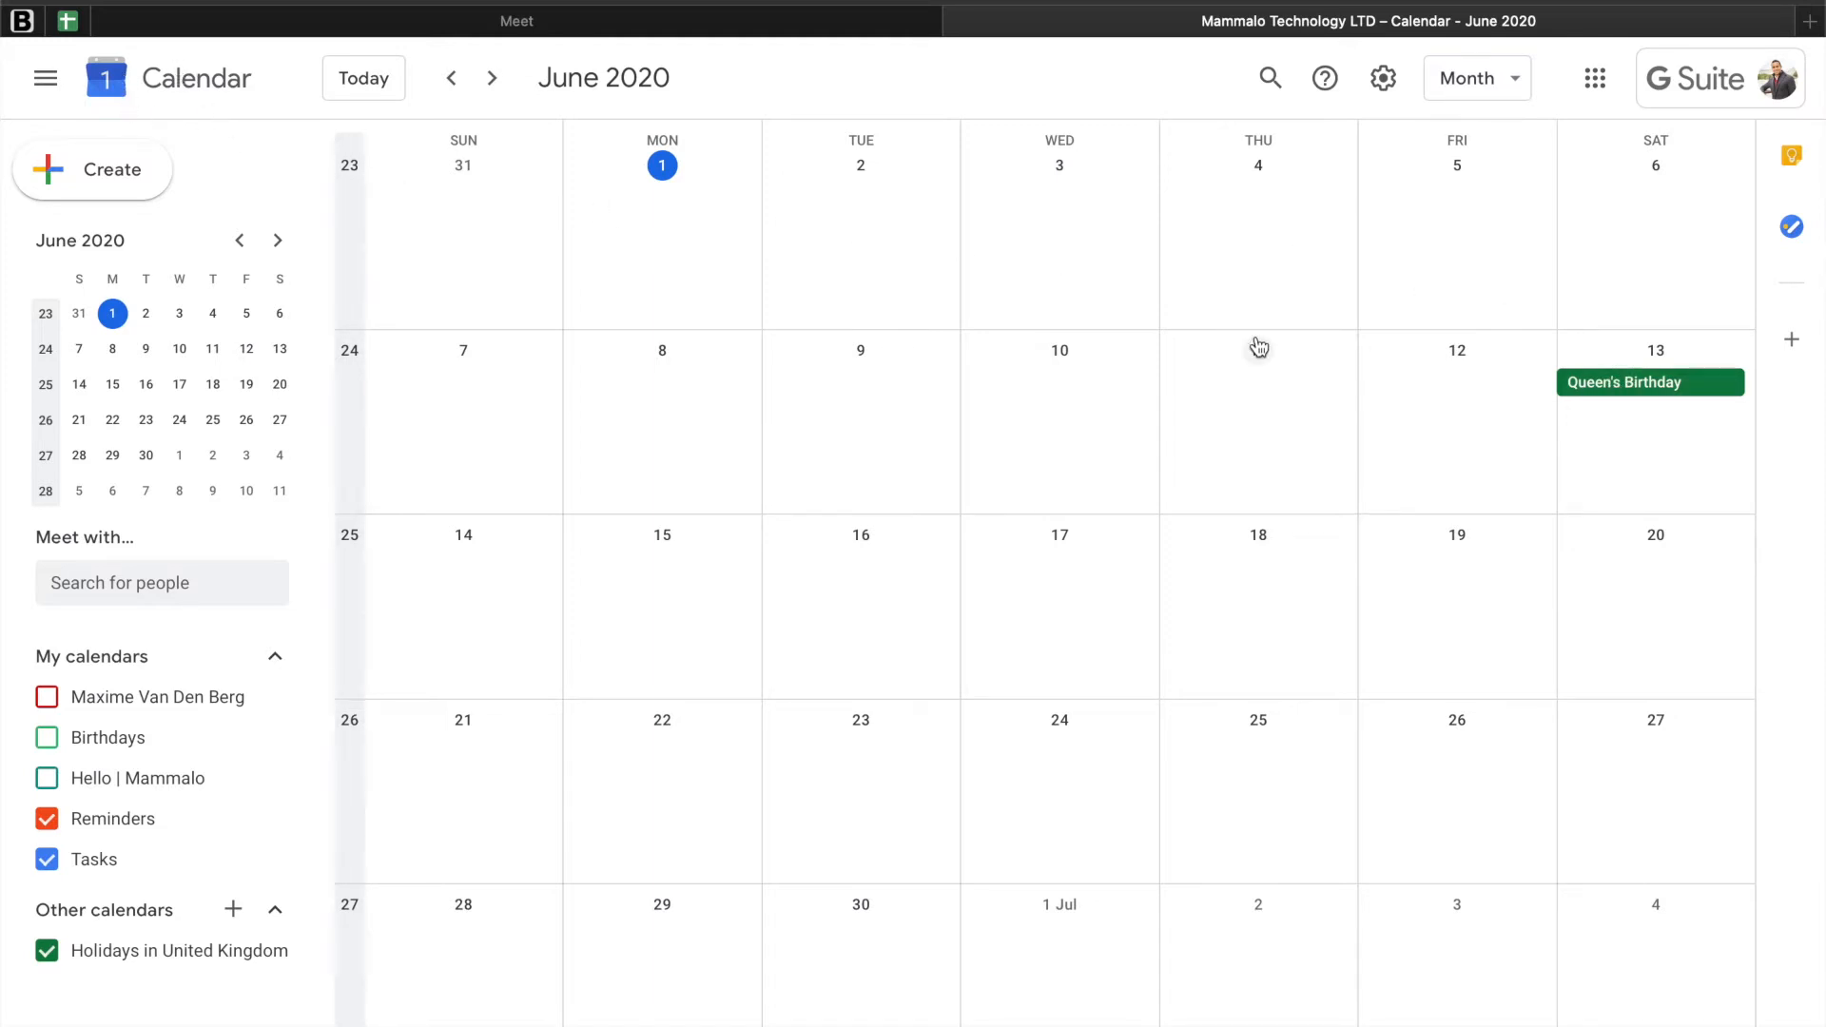
left_click(665, 213)
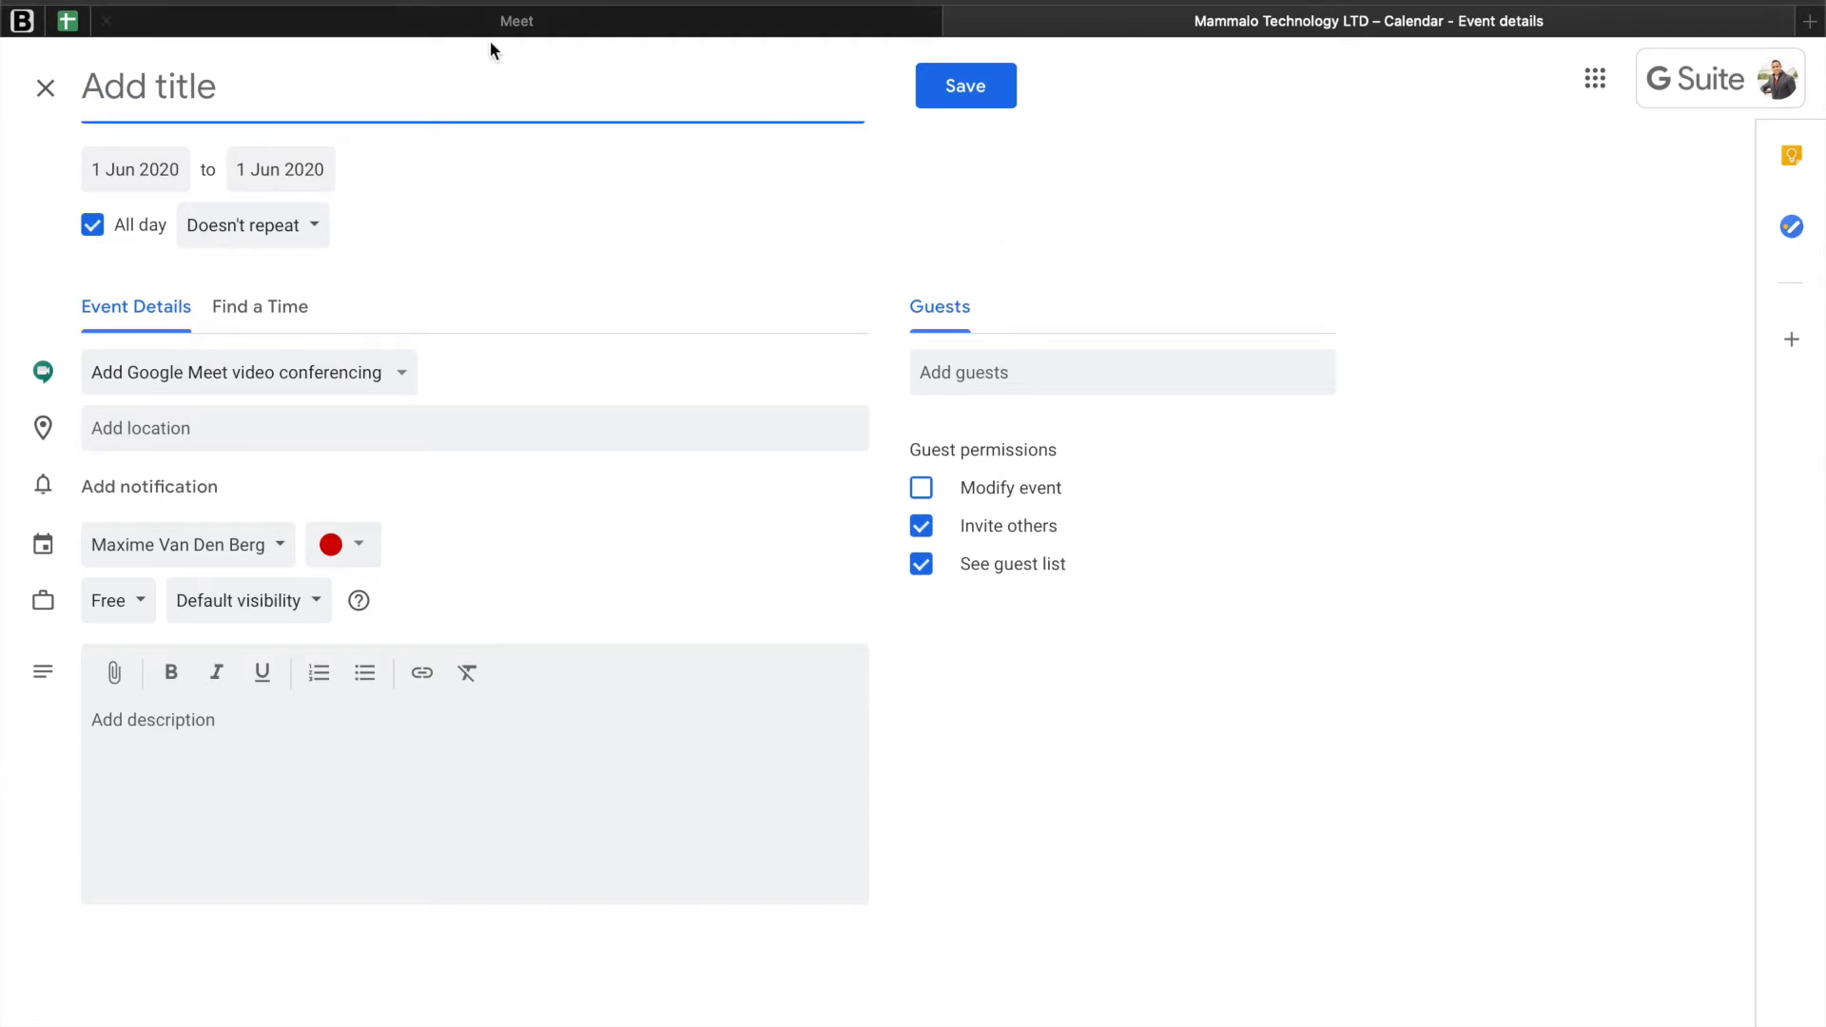
left_click(45, 90)
Step: Create a calendar event on 1 June 2020 titled "Test Online Experiences"
left_click(661, 215)
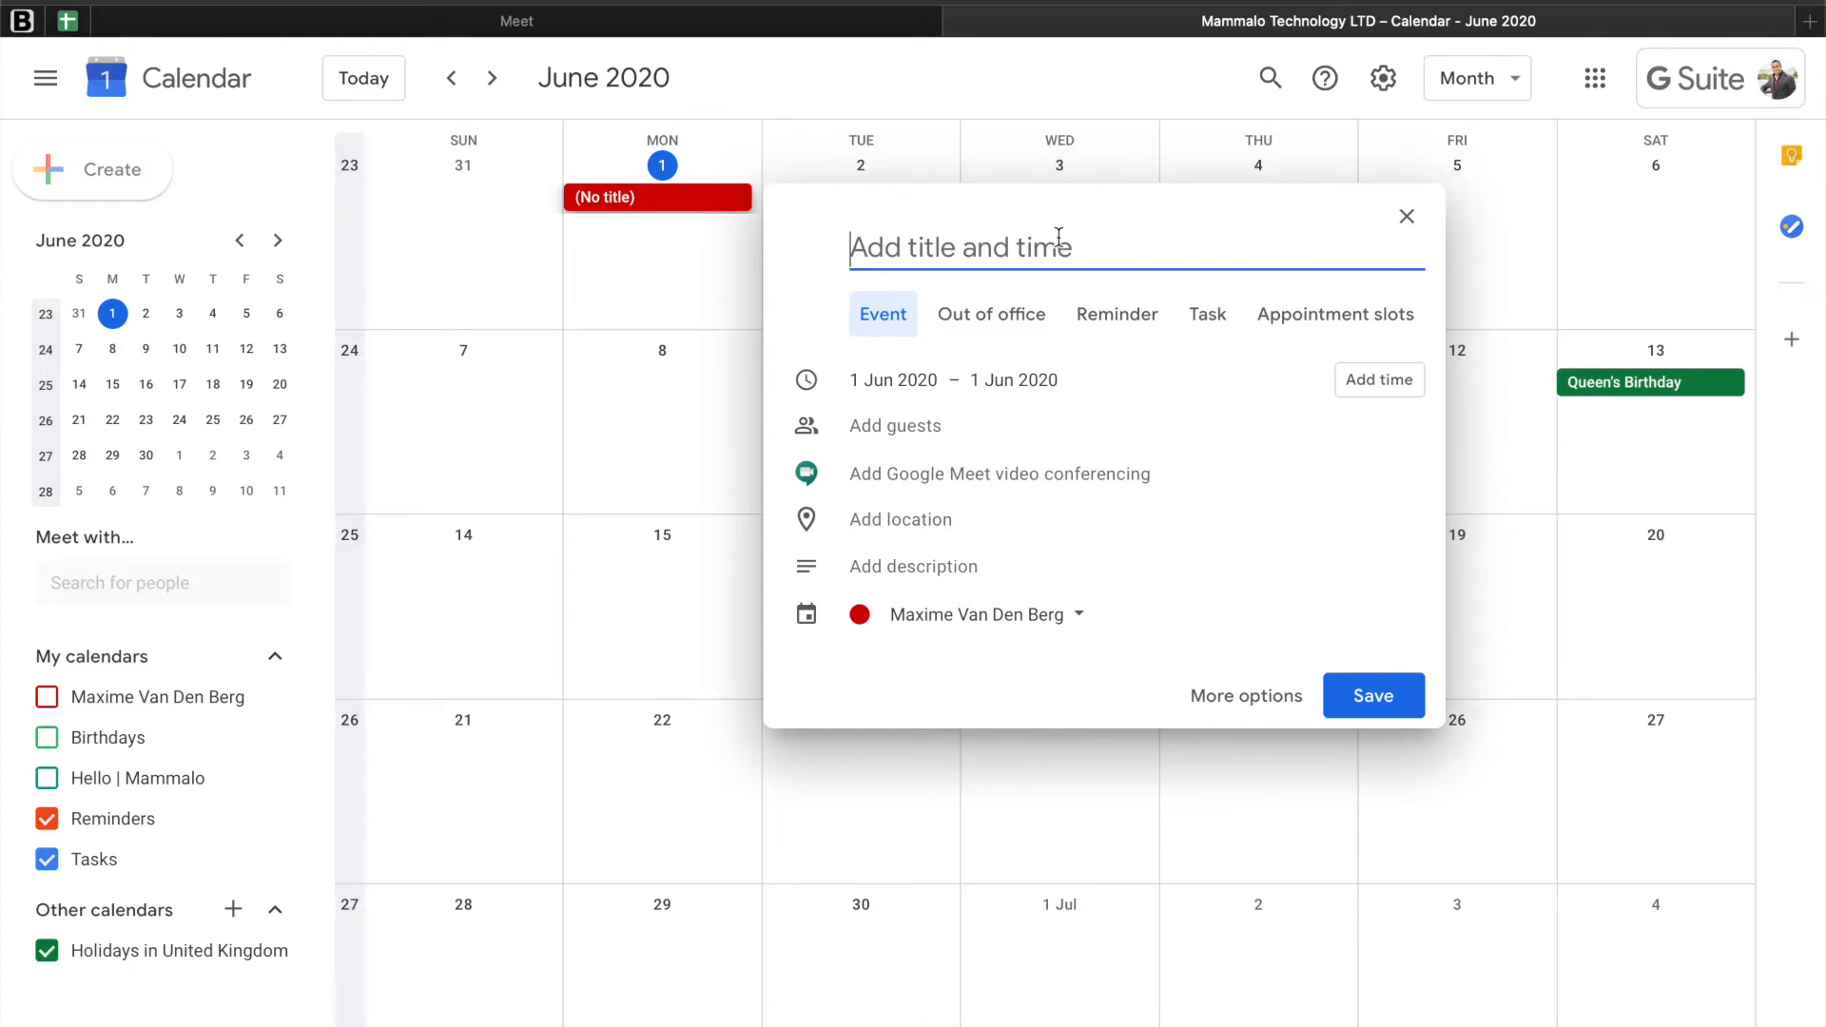
type("Test ")
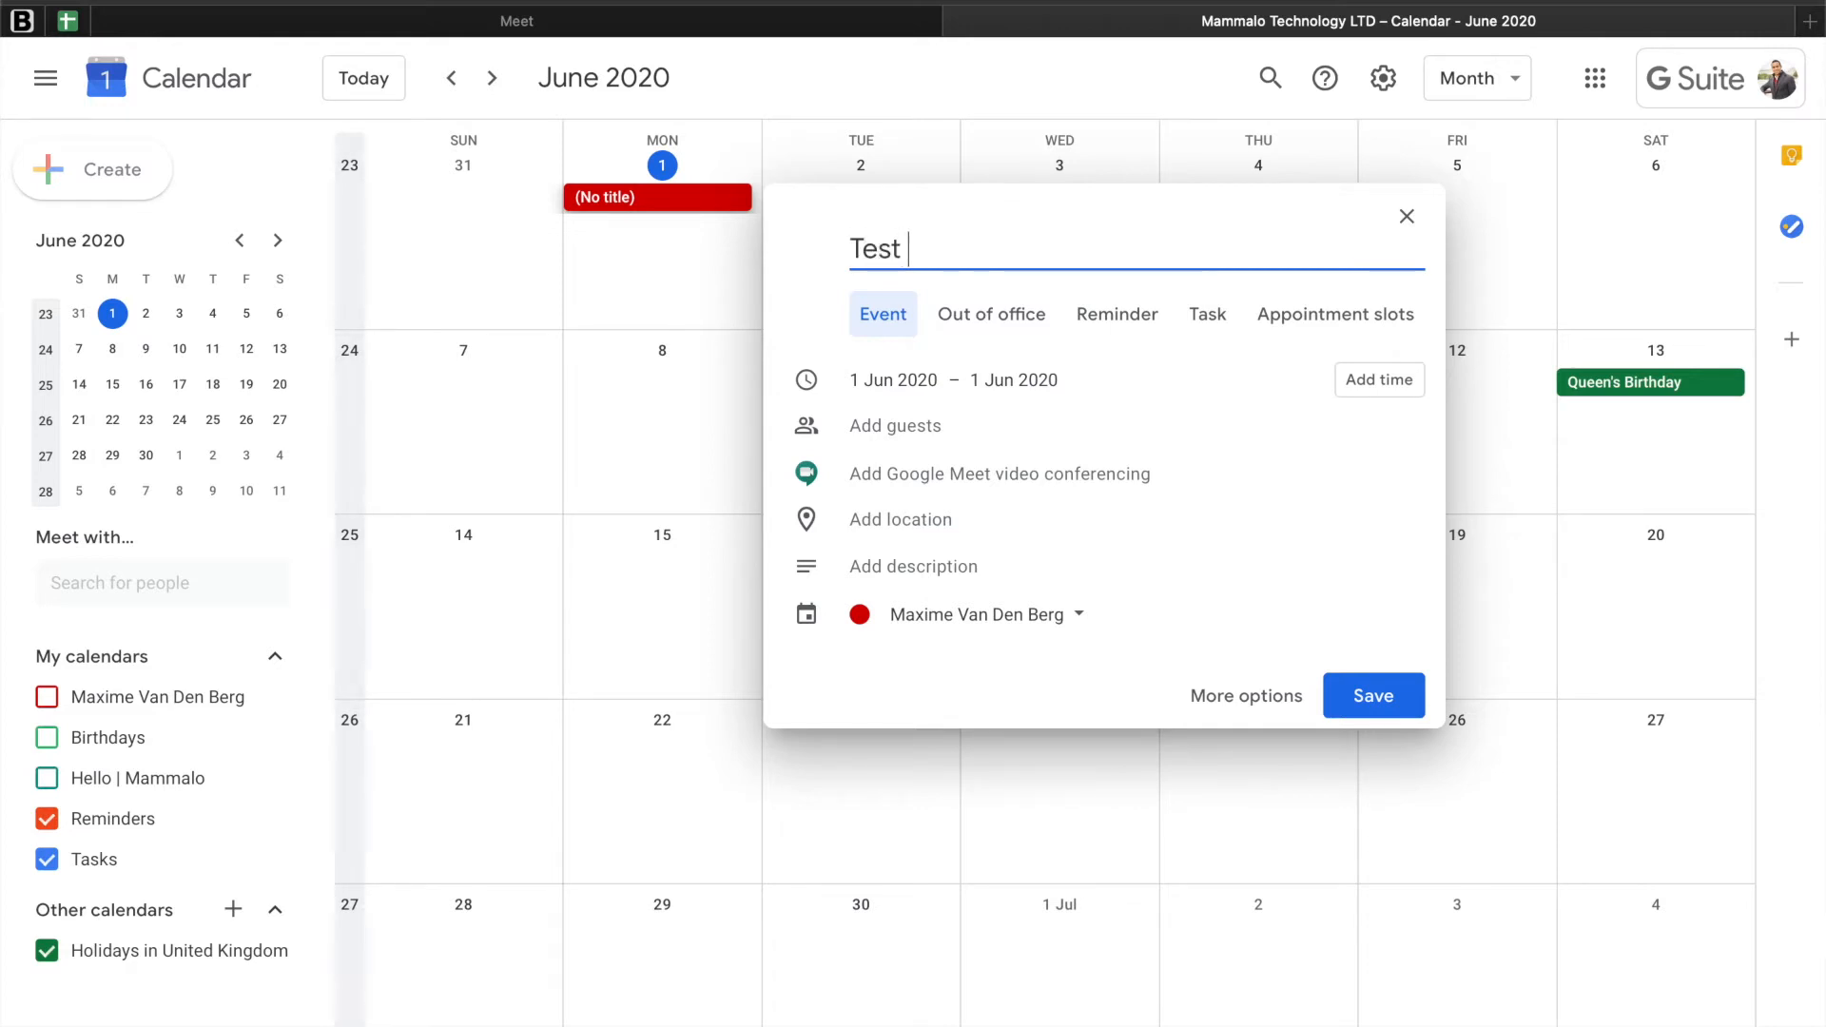
type("Online Experiences")
left_click(1040, 250)
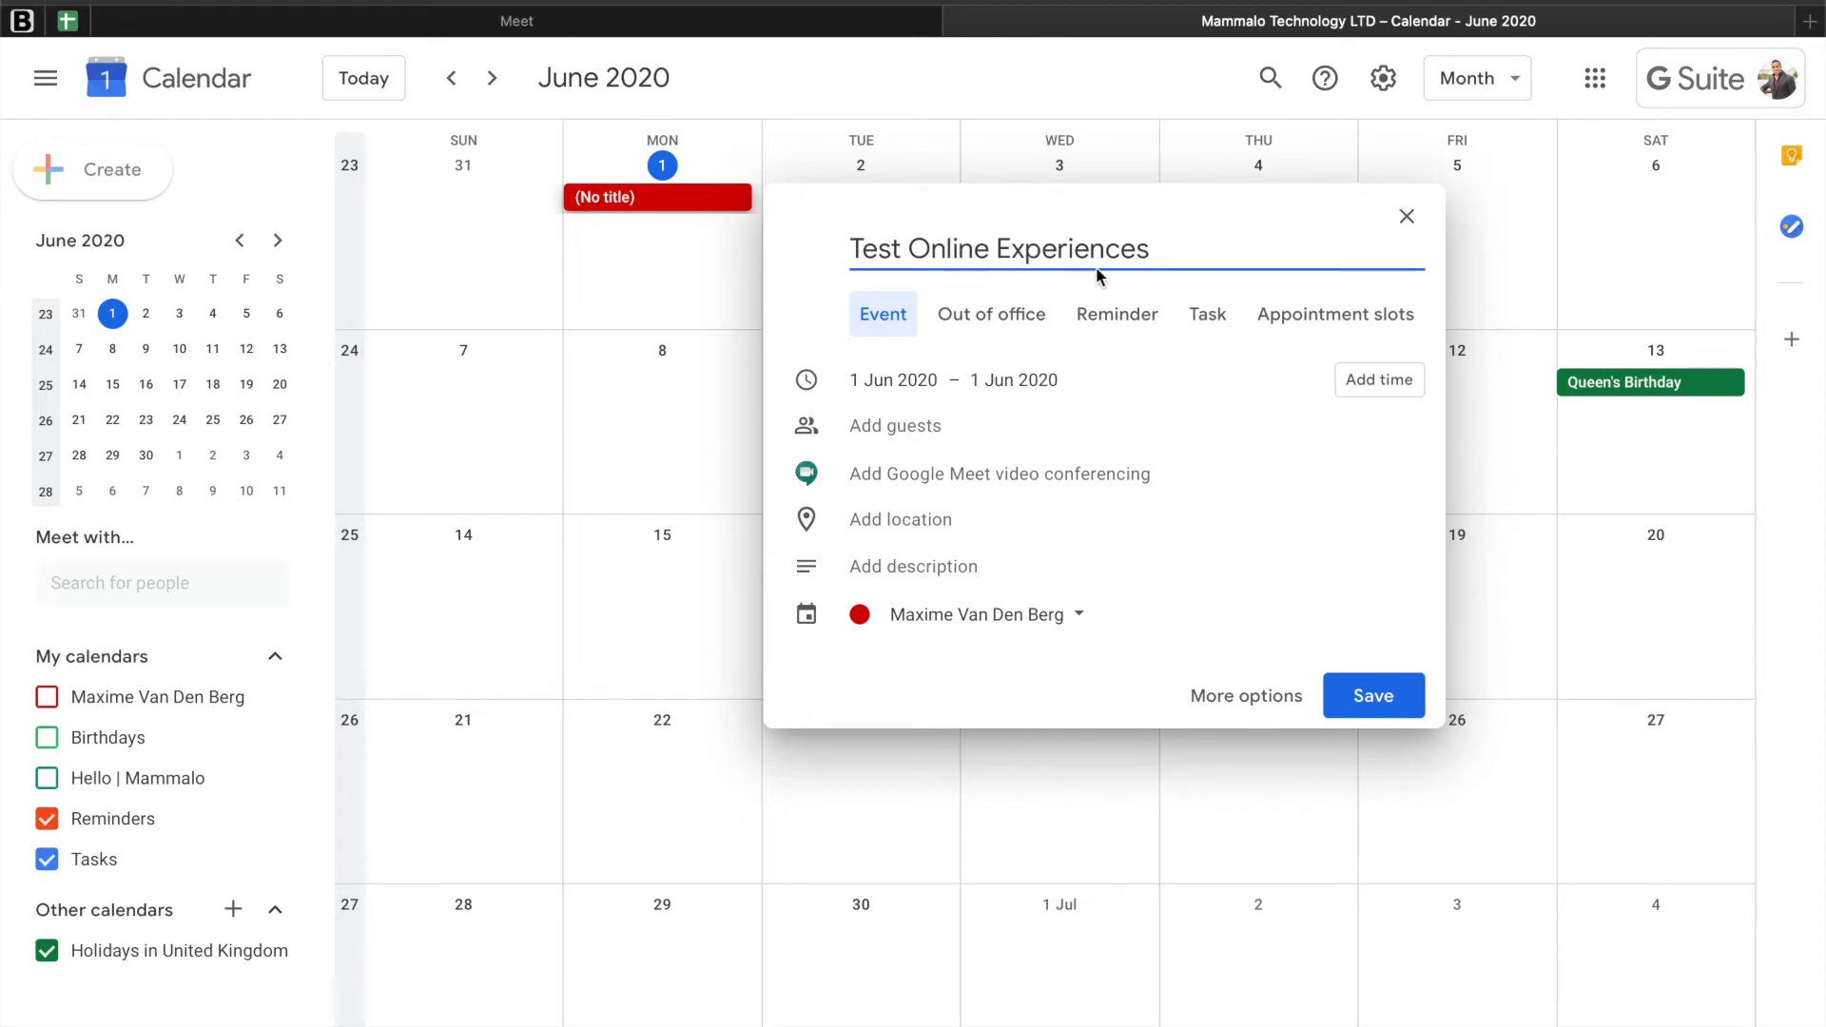
left_click_drag(1155, 245, 842, 236)
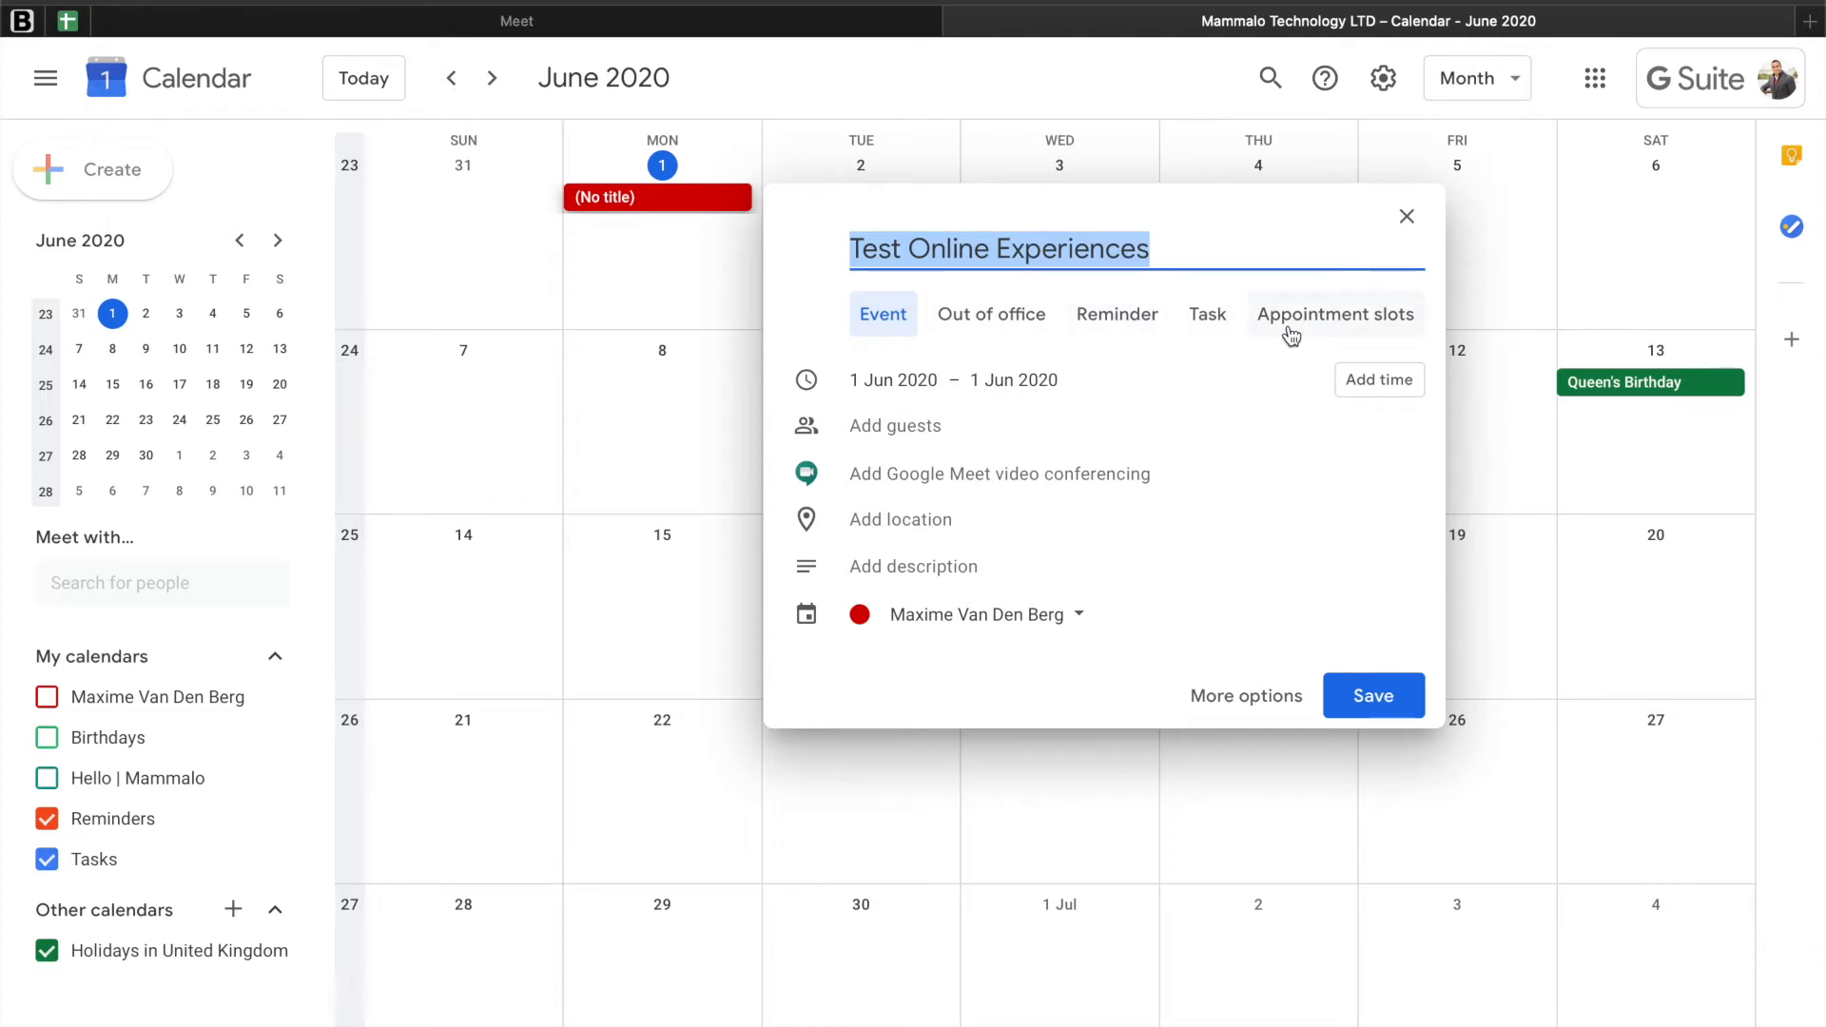
left_click(869, 314)
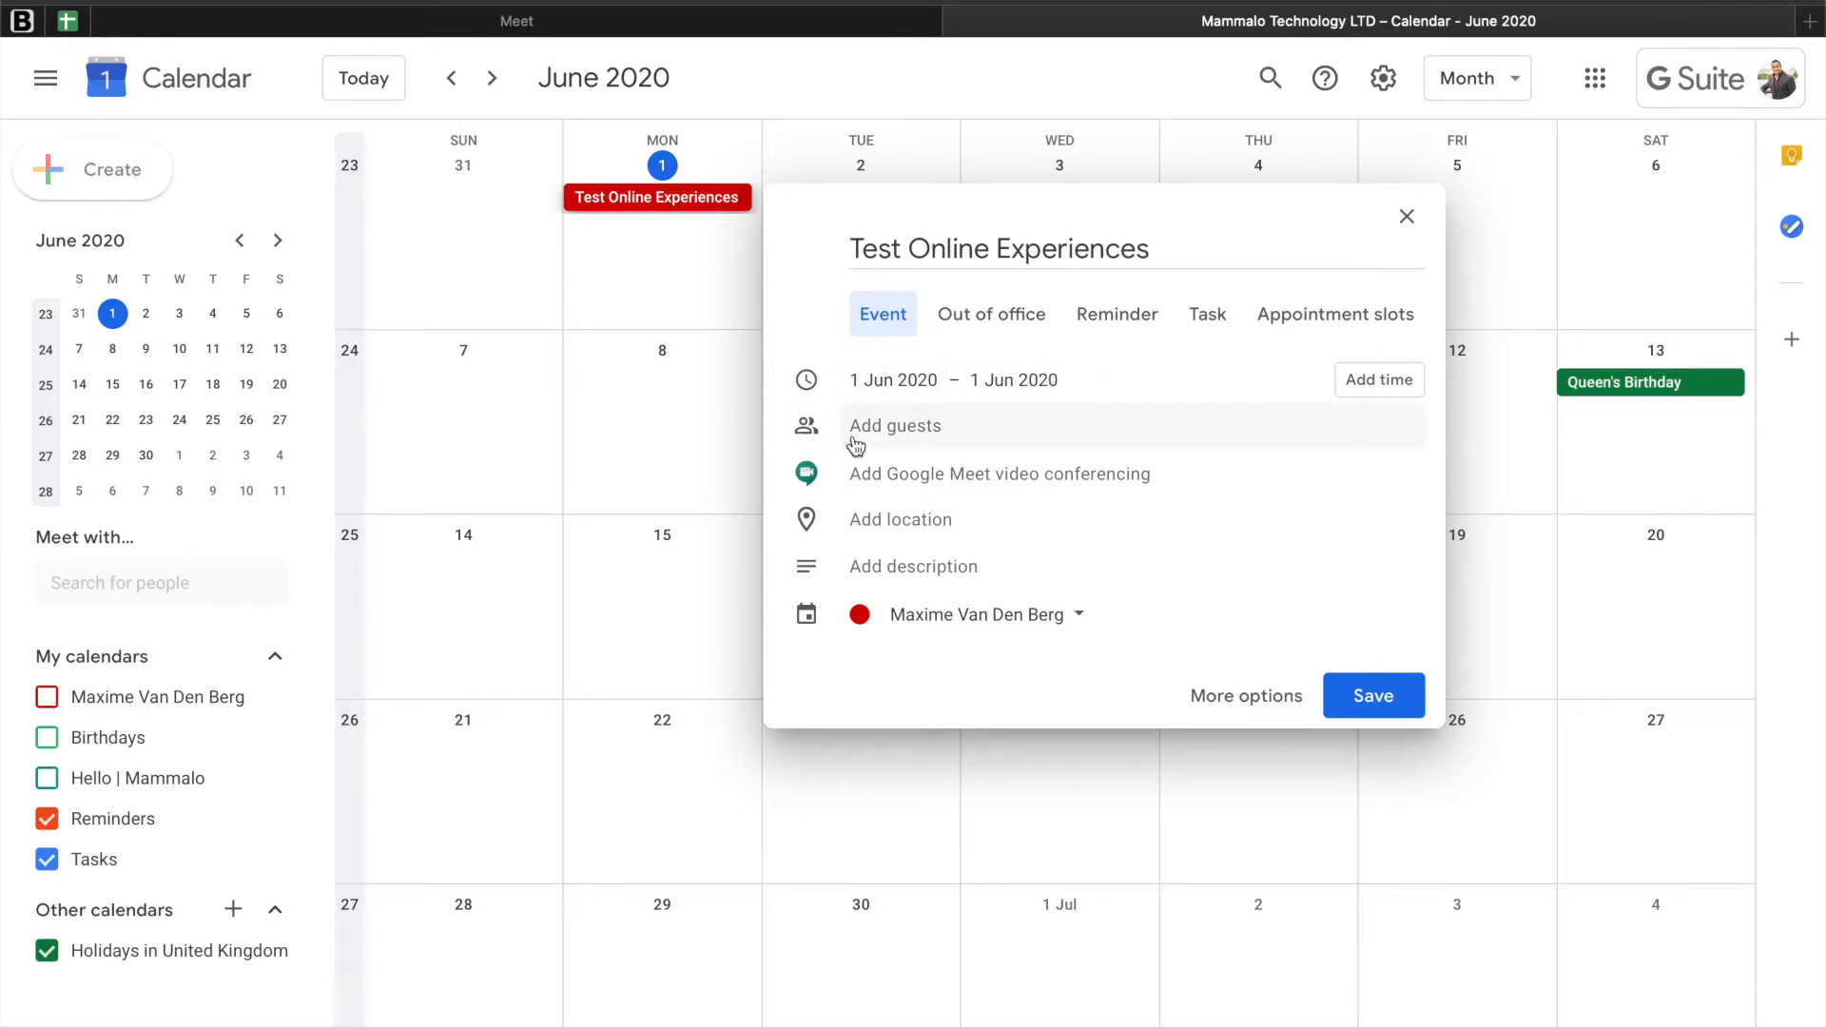
Step: Enter a guest's e-mail address for the event and add Google Meet video conferencing
left_click(917, 434)
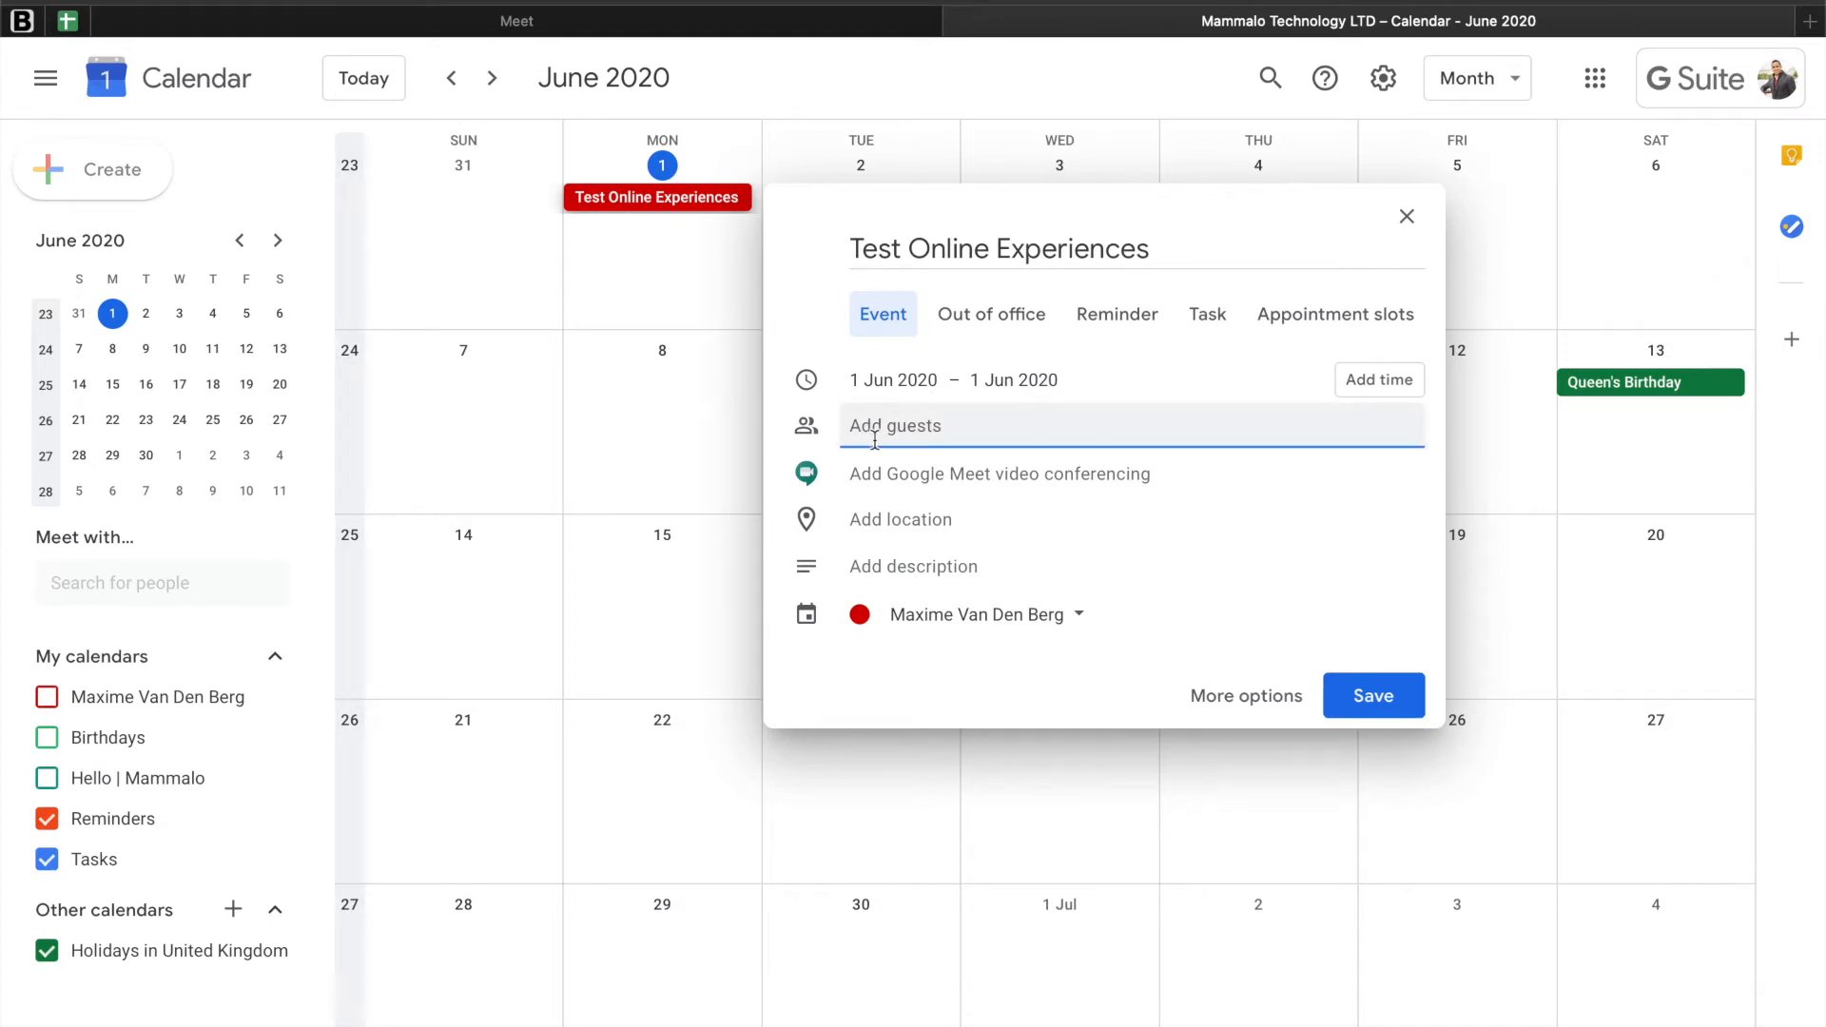
type("example@example.com")
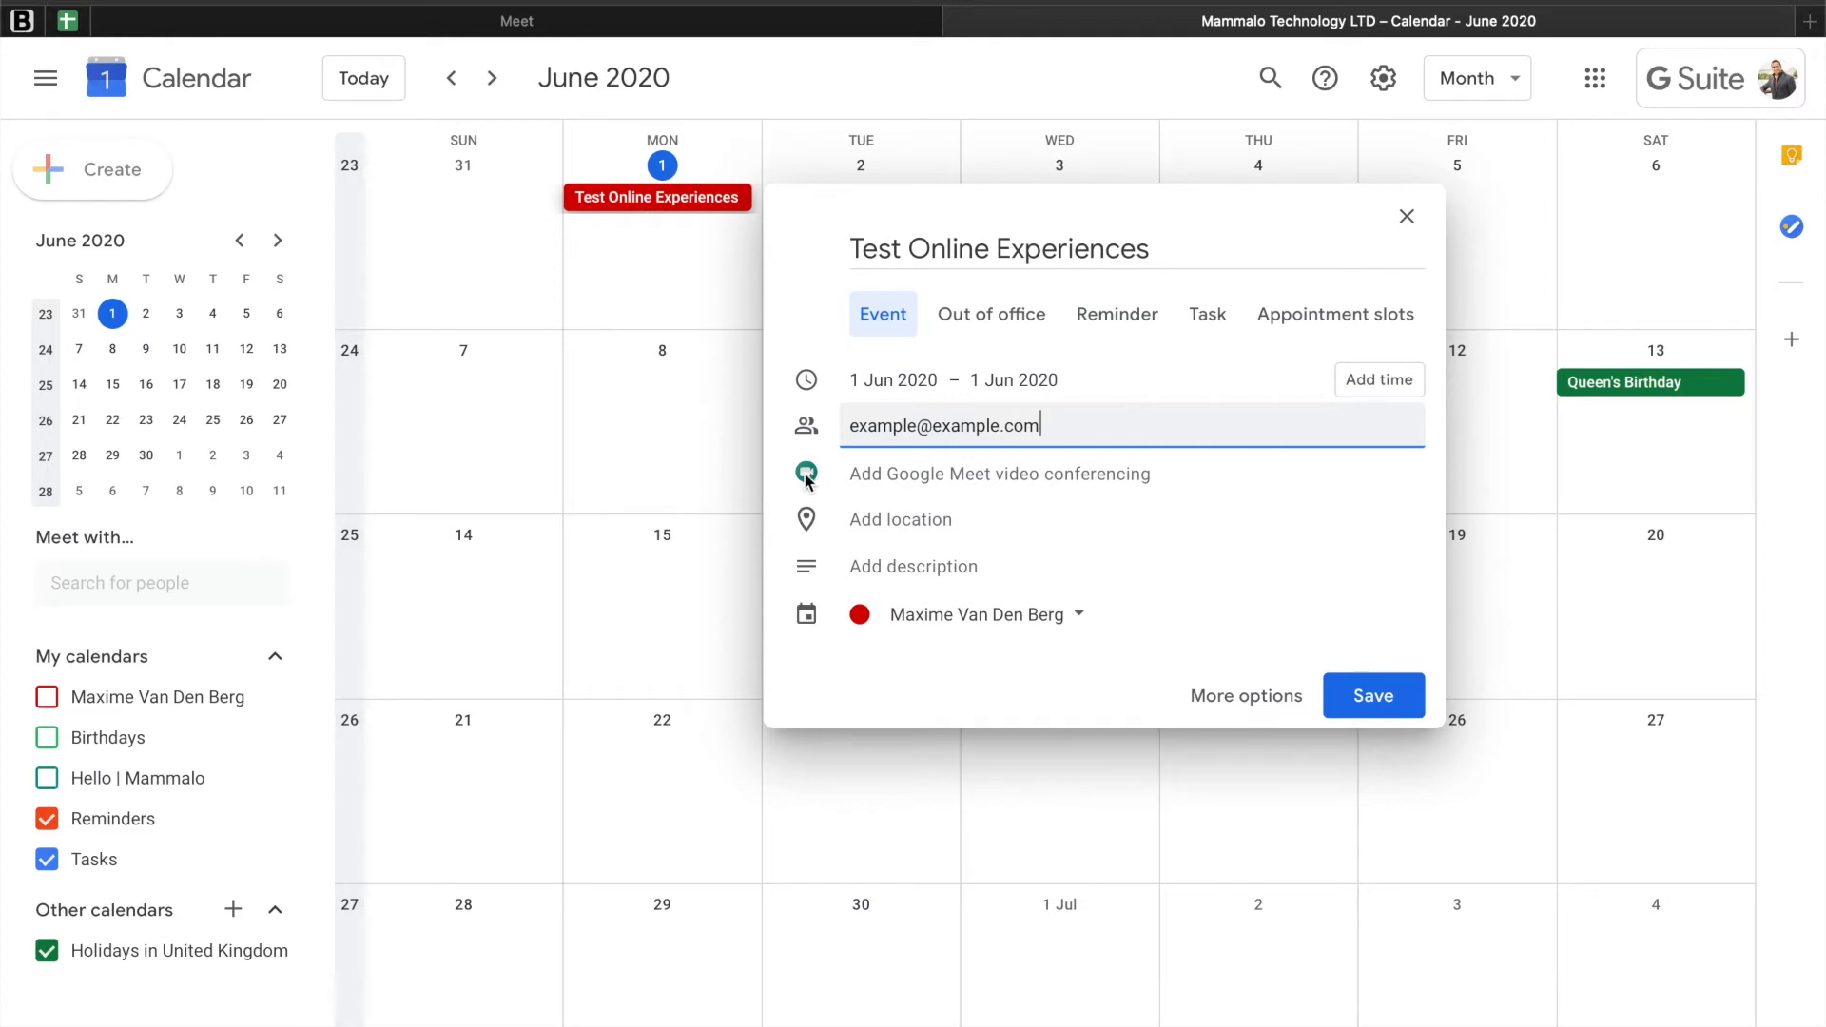
left_click(931, 489)
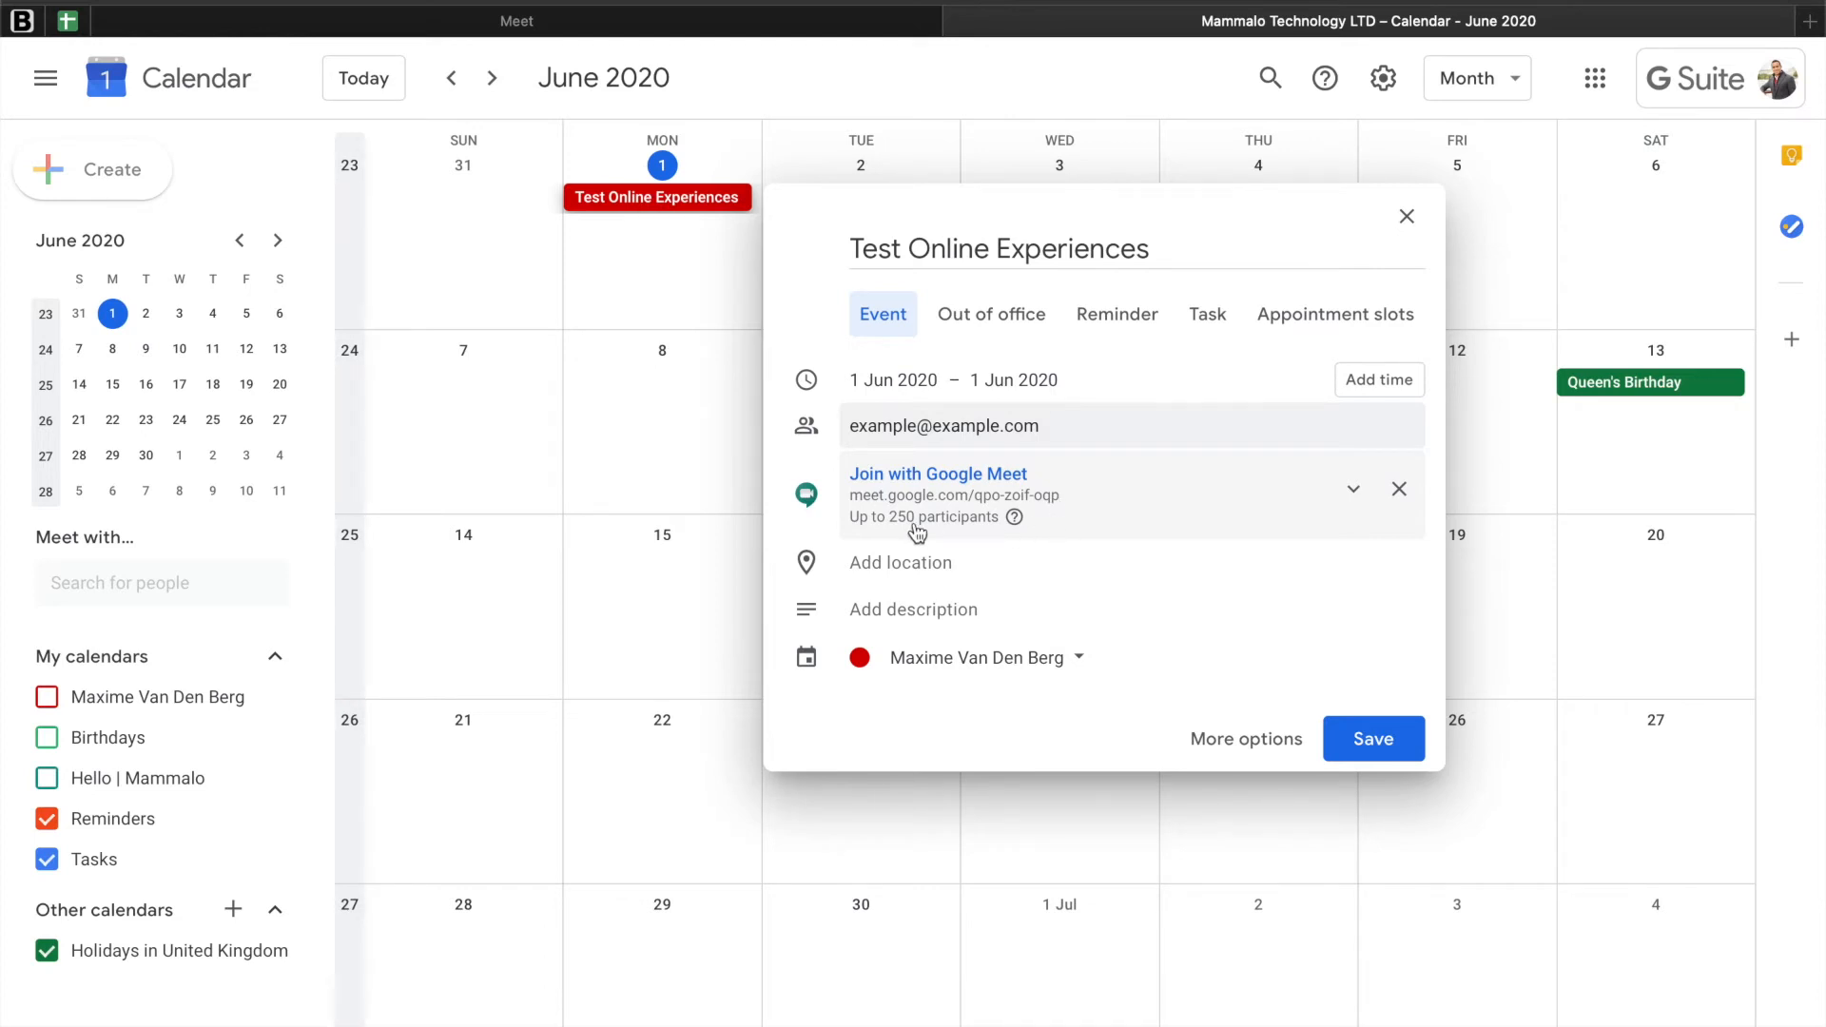
Step: Open the help page linked beside the Meet participant limit, read through it, and return to the event's meeting details
left_click(1014, 518)
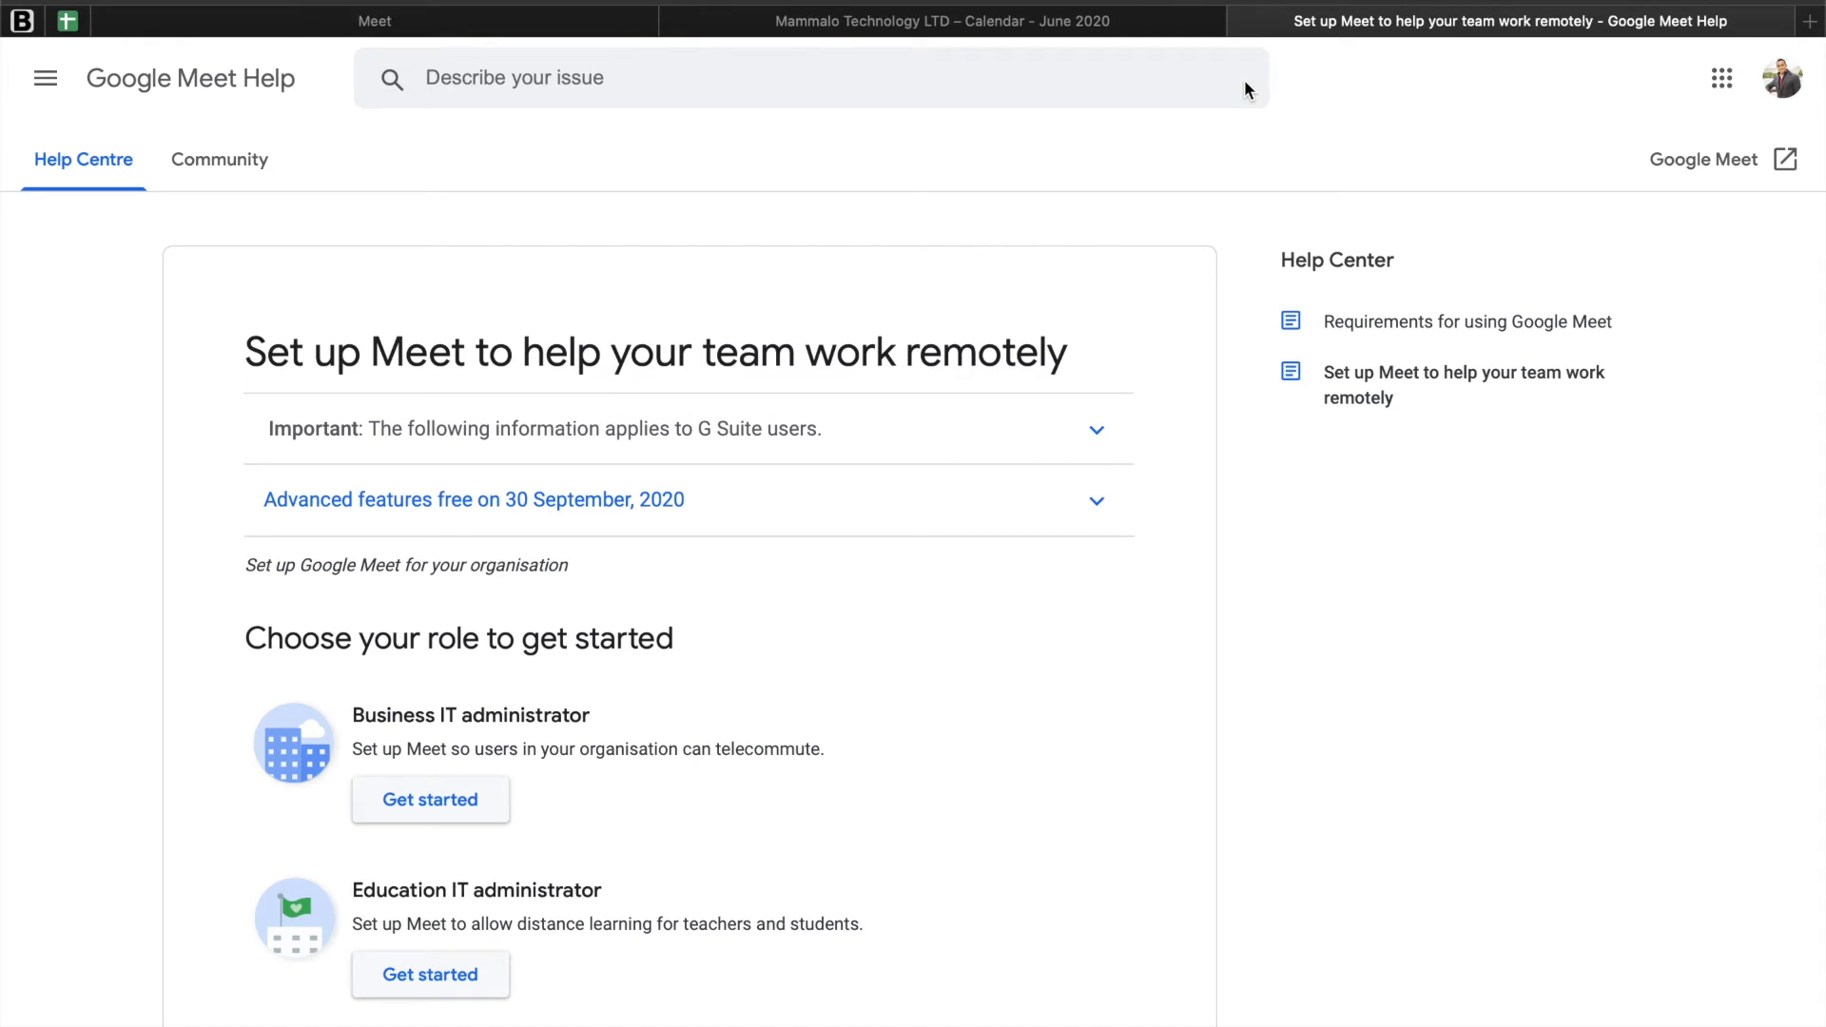
scroll(740, 249, "down", 3)
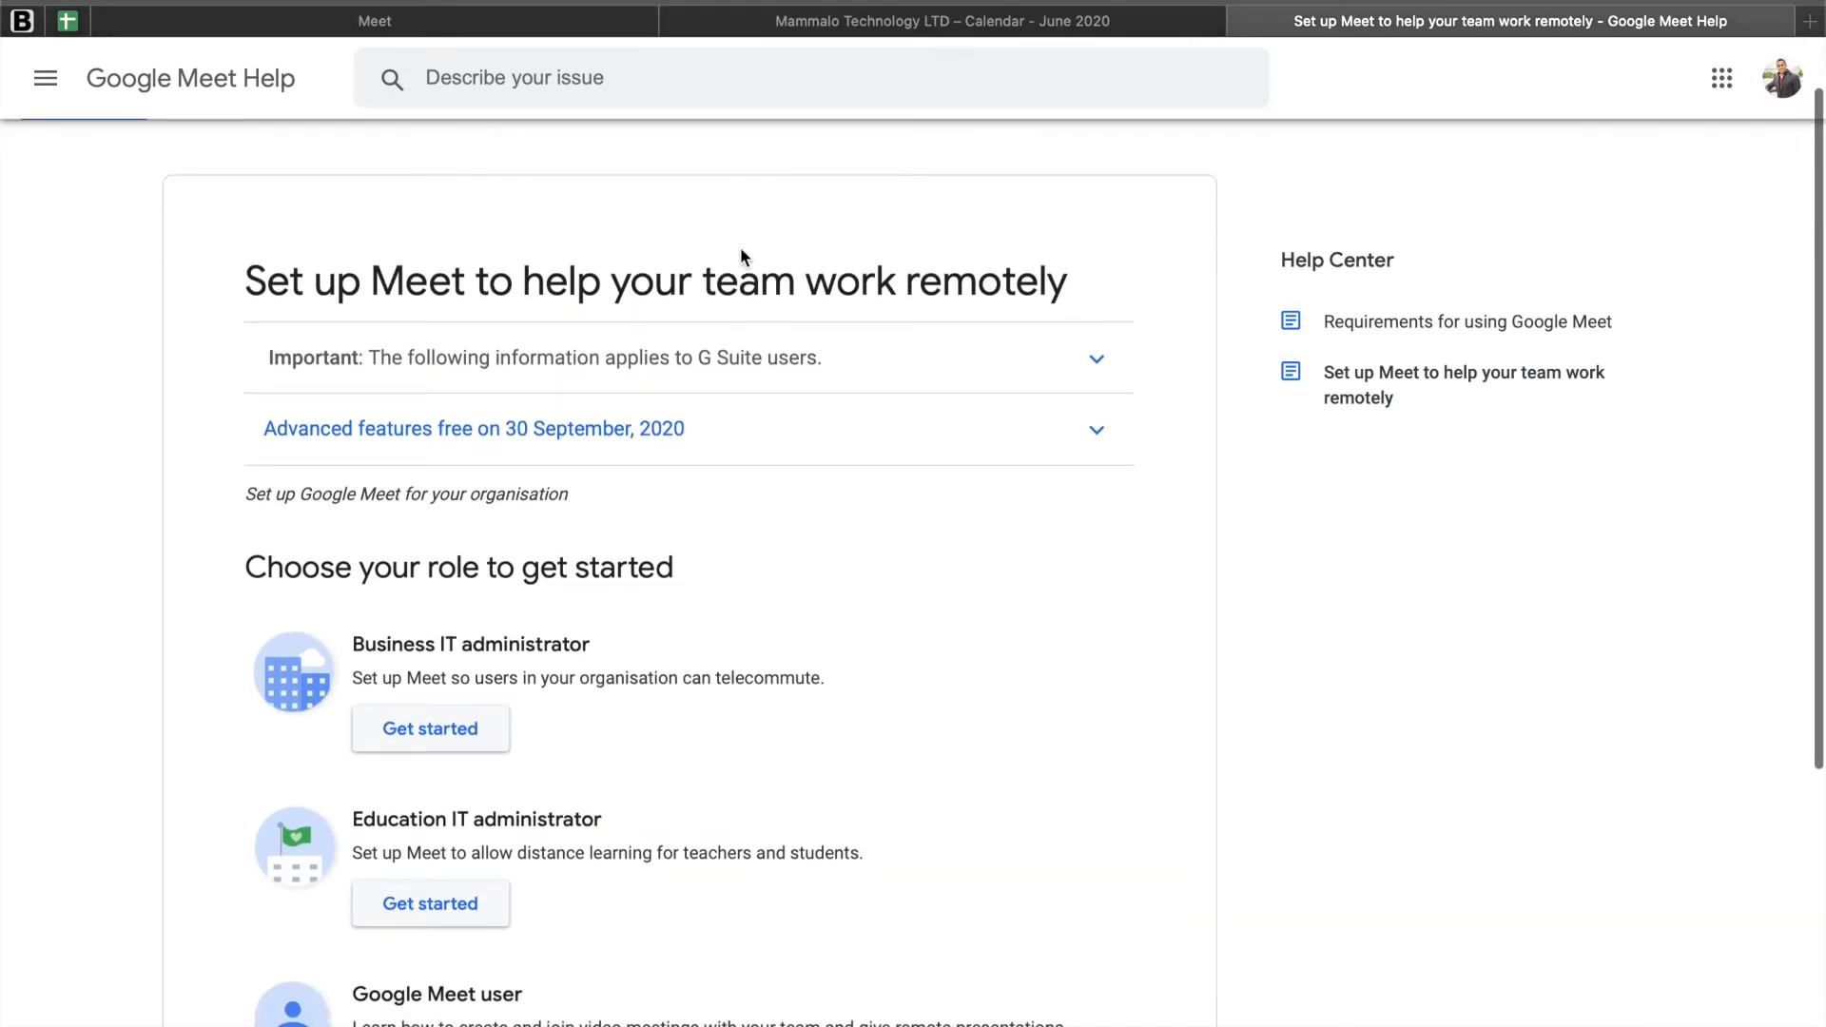
scroll(741, 252, "down", 1)
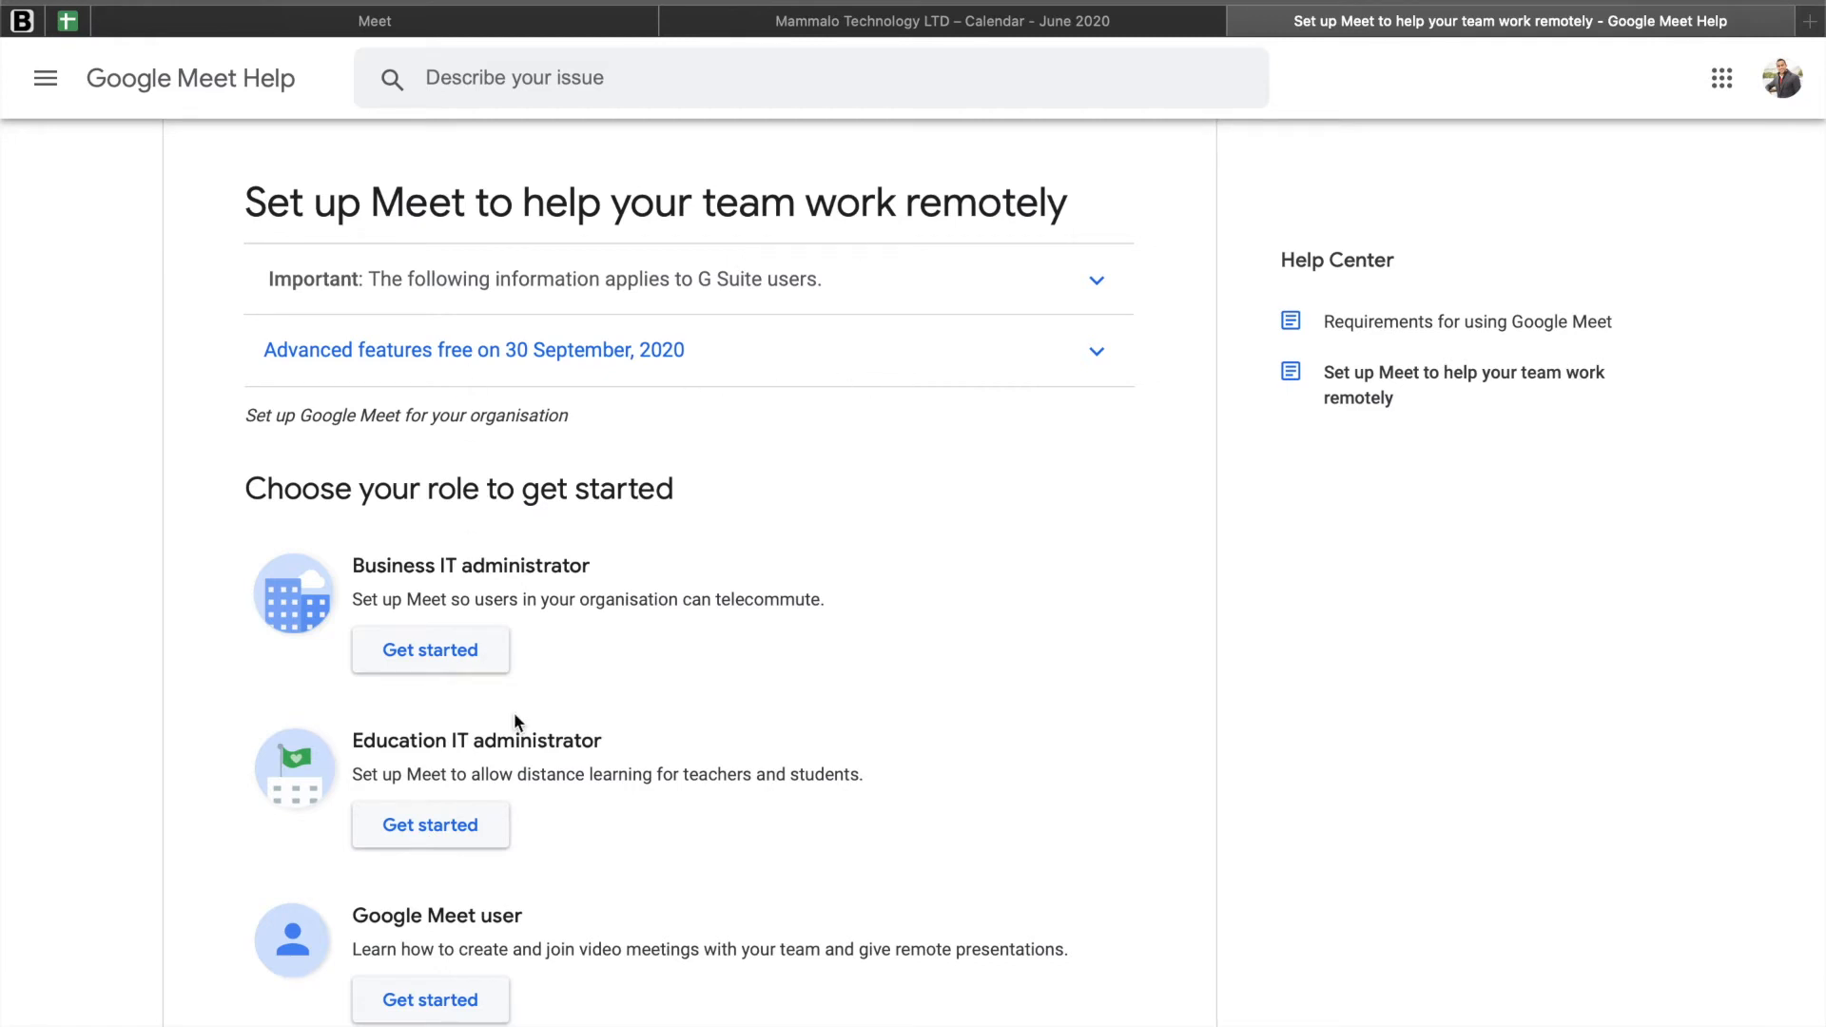
left_click(1240, 20)
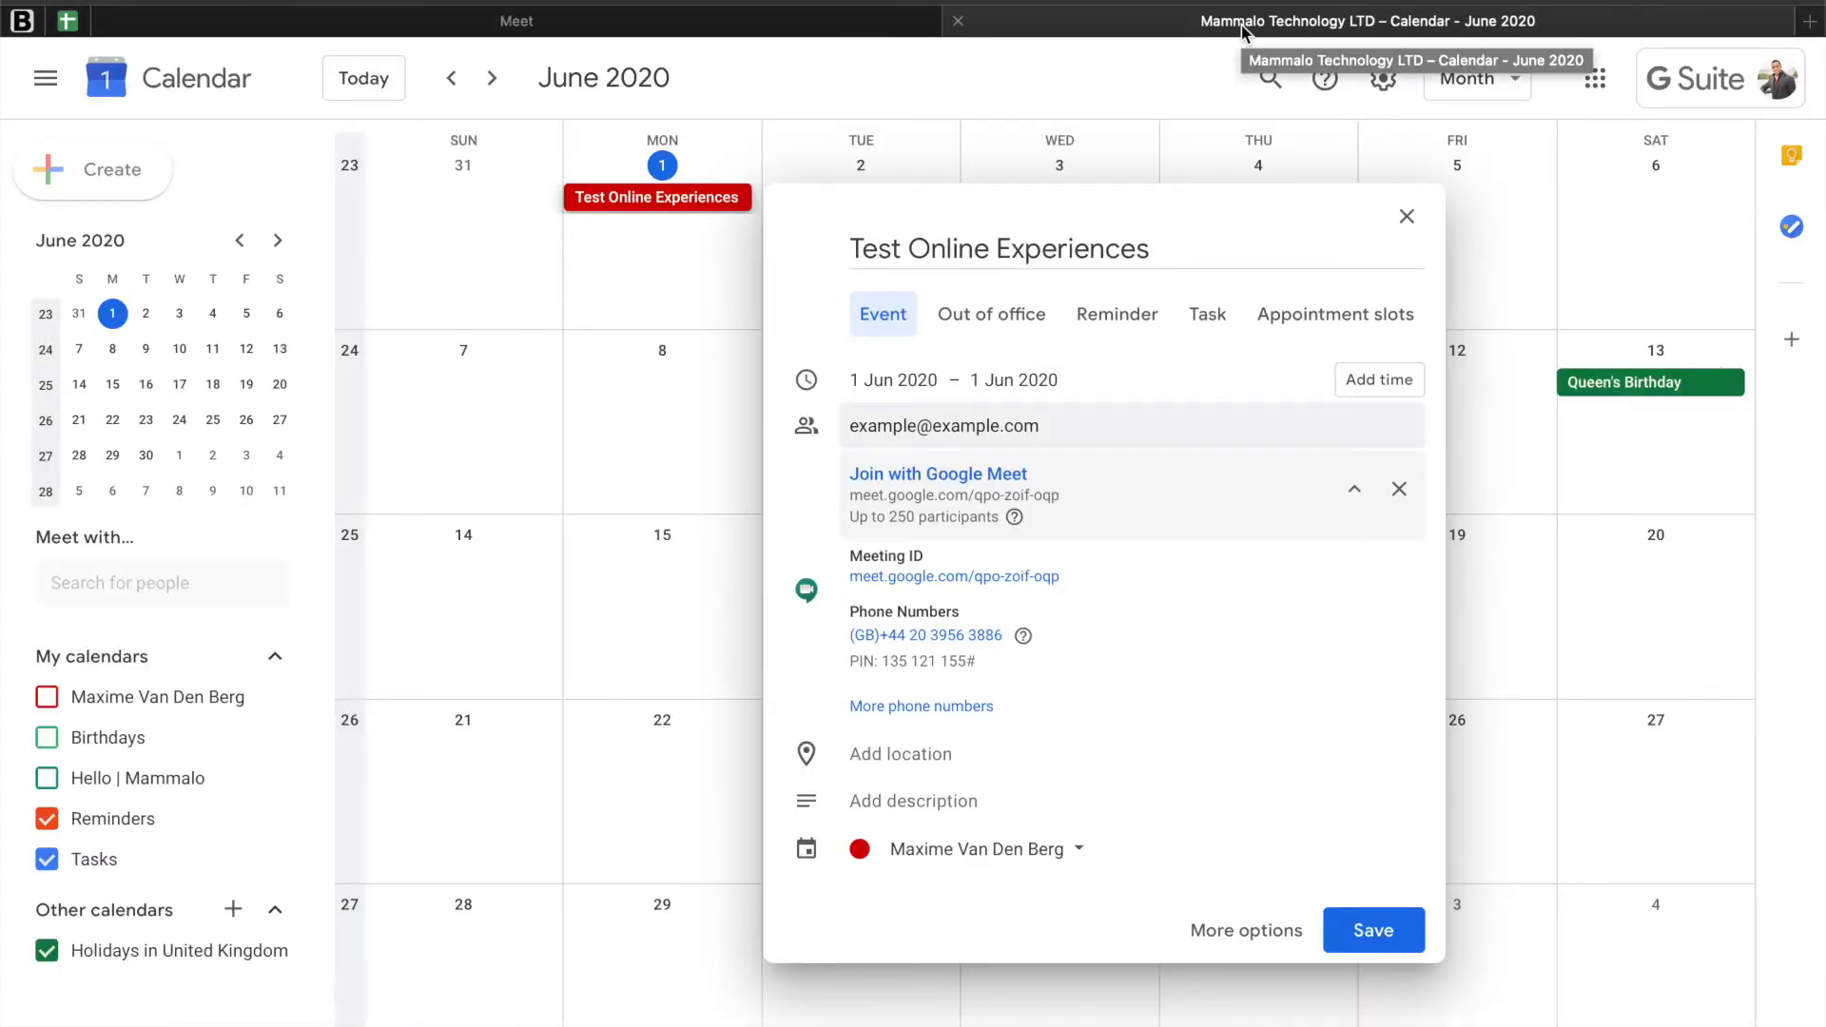
mouse_move(977, 578)
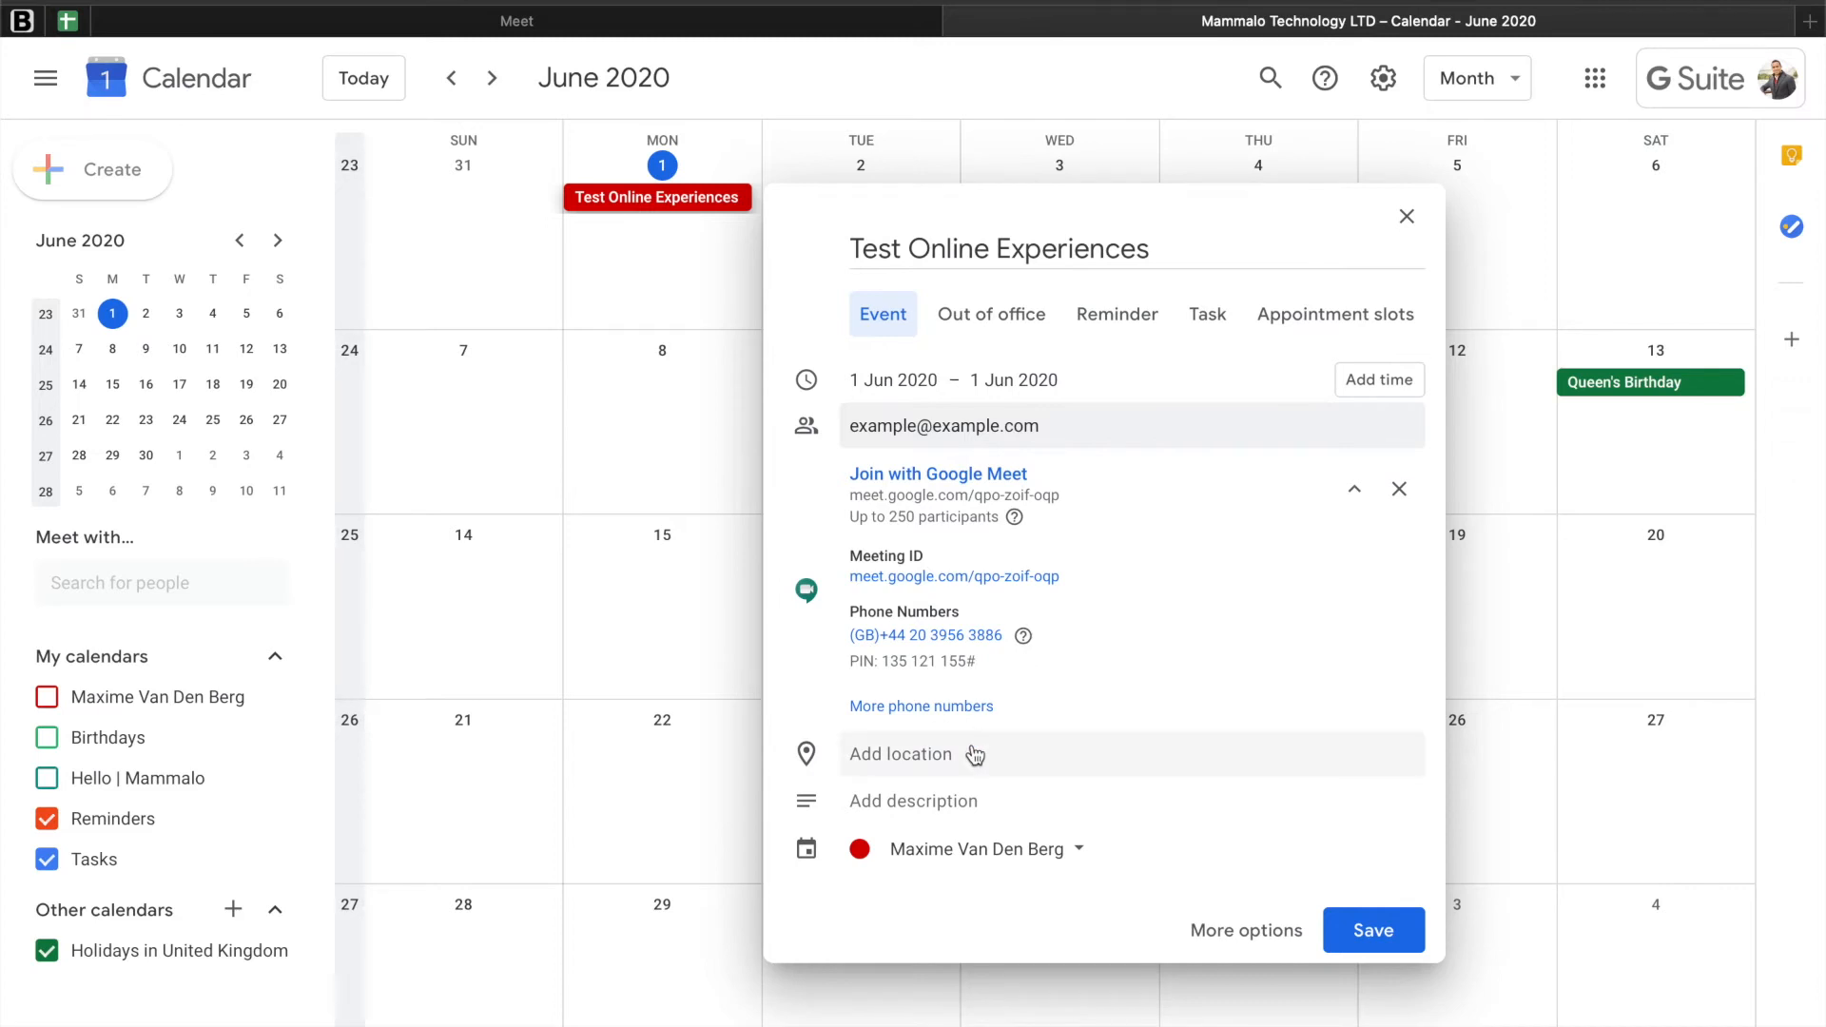
Step: Add the description "this is a link to the online experience you booked." to the event
left_click(890, 808)
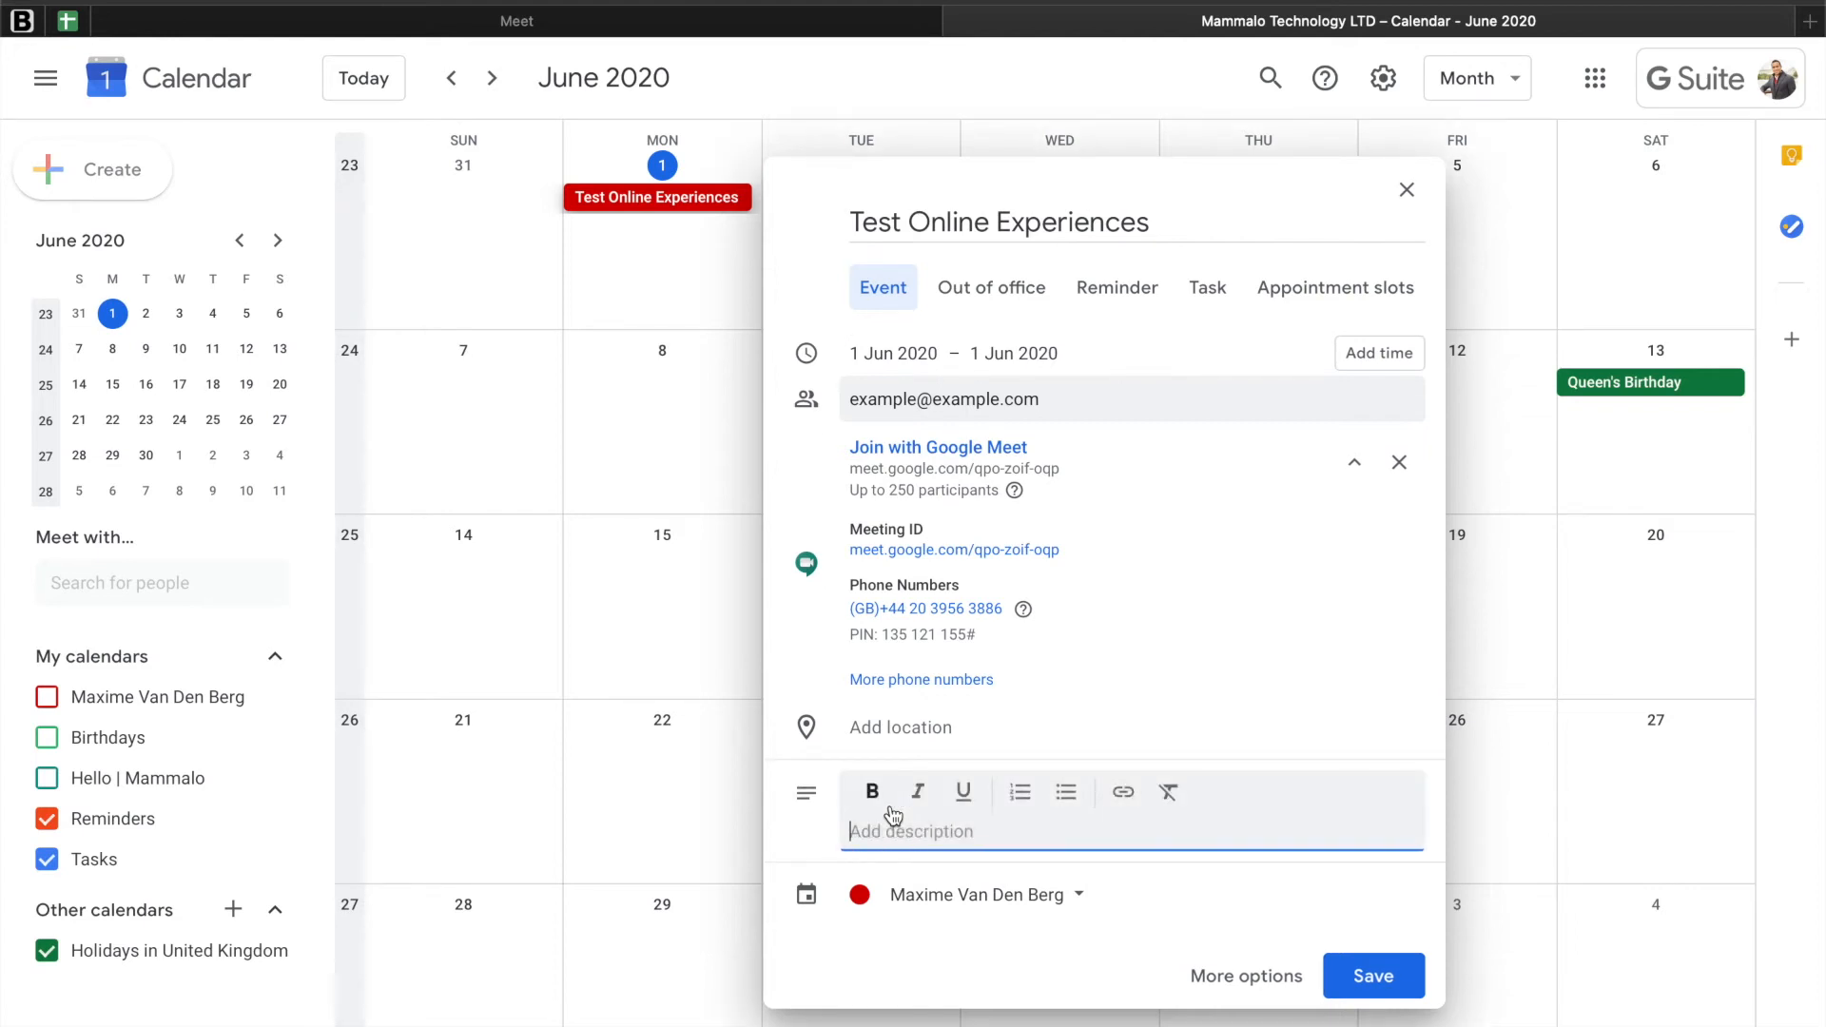
type("this is a link to the online ex")
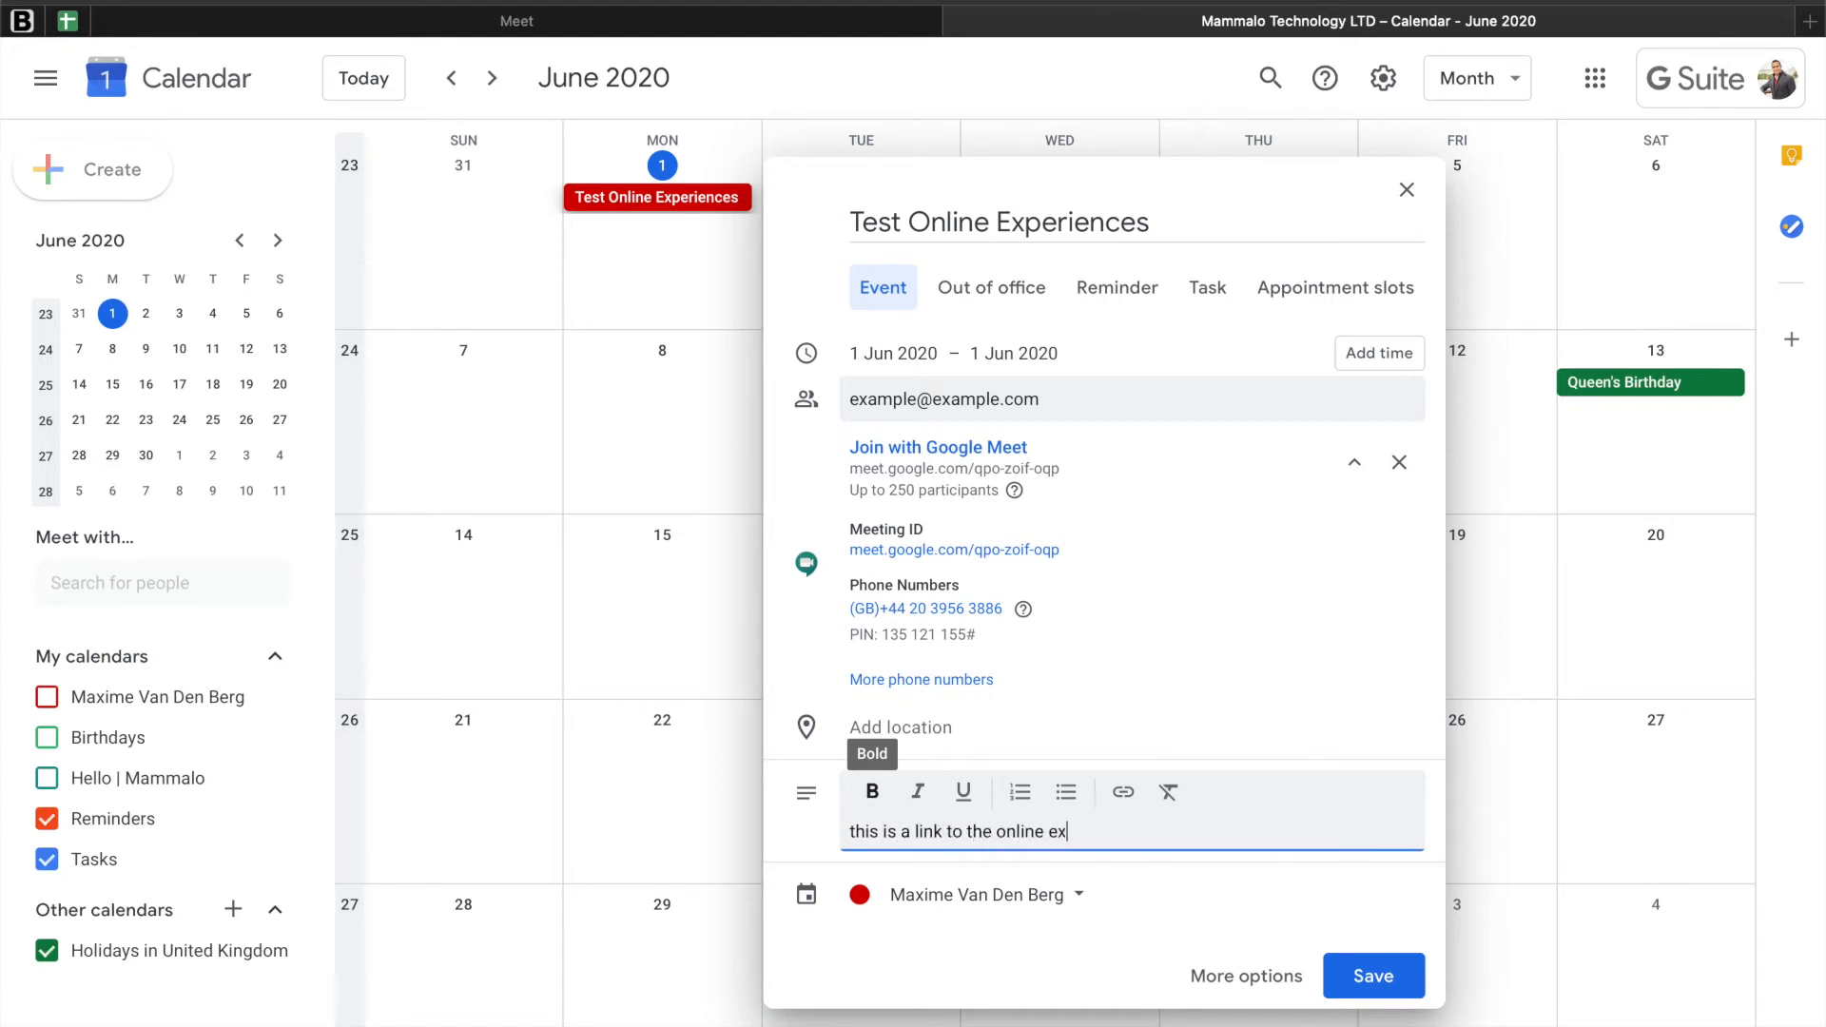
type("perience you booked.")
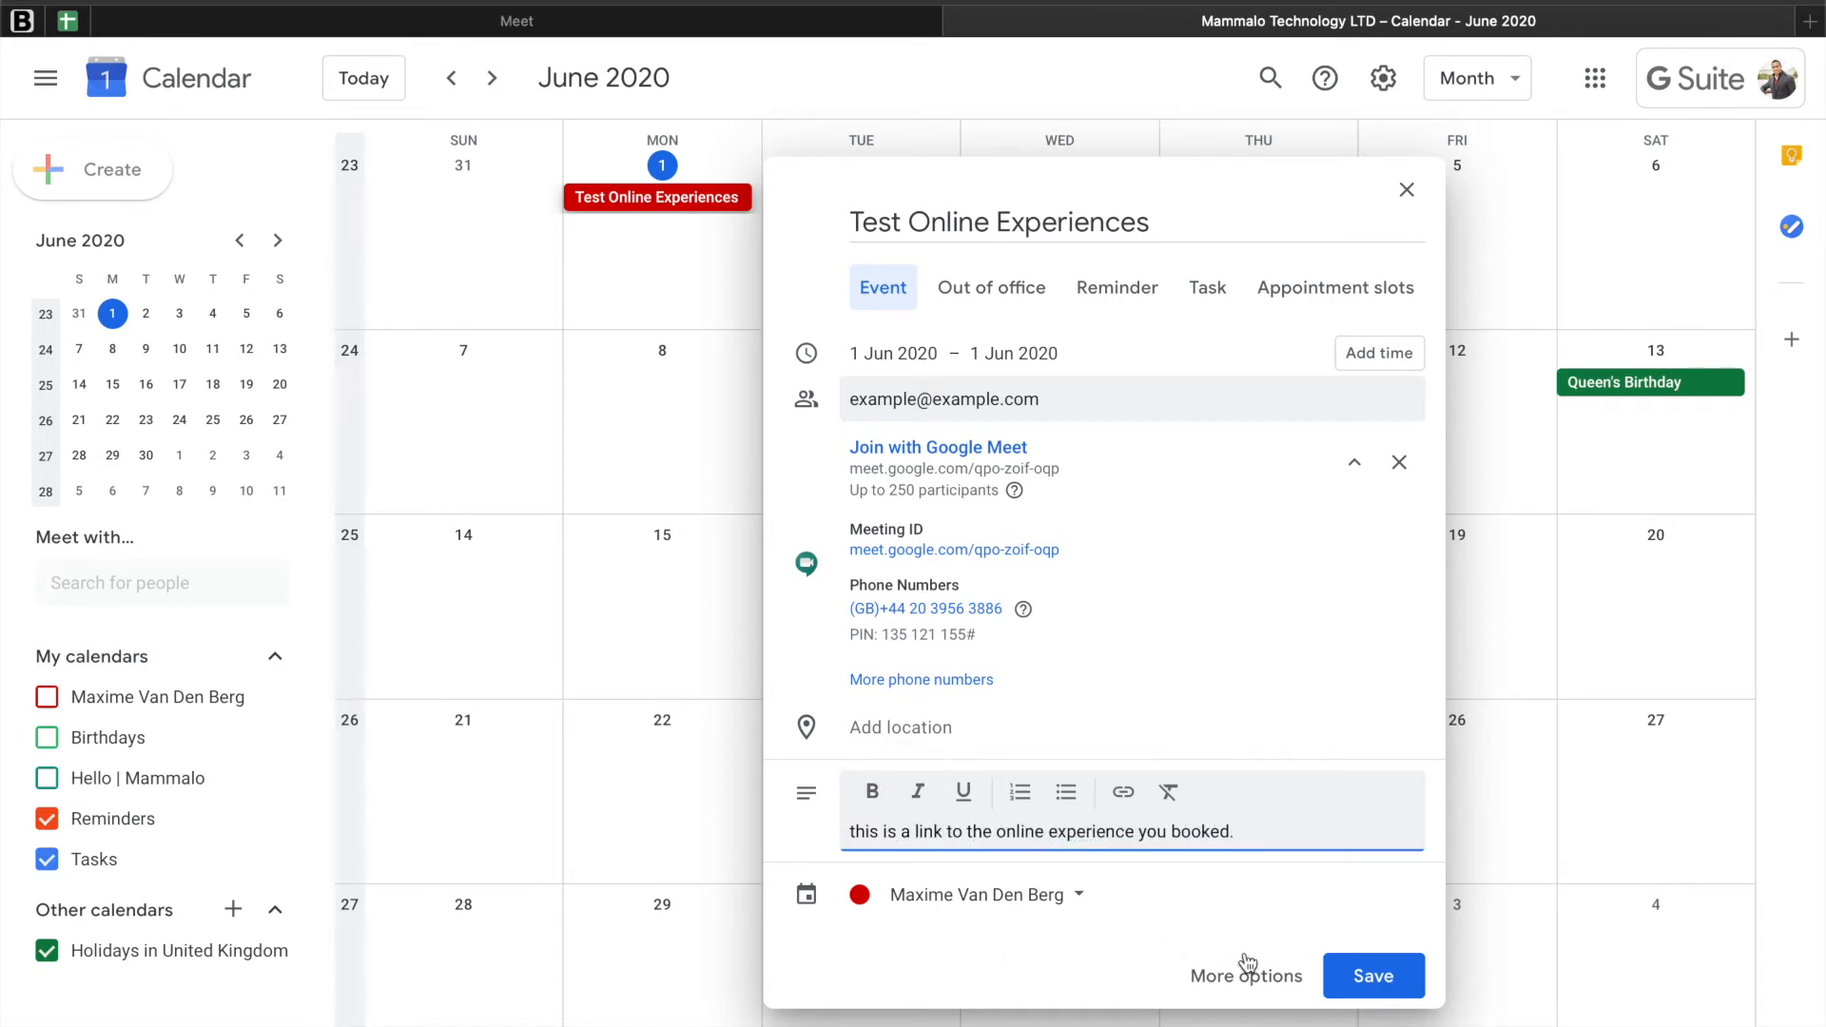
Step: Replace the event's guest with Mammalo Technology and save the event, sending invitation e-mails to the guests
left_click(965, 398)
key("BackSpace")
key("BackSpace")
key("BackSpace")
key("BackSpace")
key("BackSpace")
key("BackSpace")
key("BackSpace")
key("BackSpace")
key("BackSpace")
key("BackSpace")
key("BackSpace")
key("BackSpace")
key("BackSpace")
key("BackSpace")
key("BackSpace")
key("BackSpace")
key("BackSpace")
key("BackSpace")
key("BackSpace")
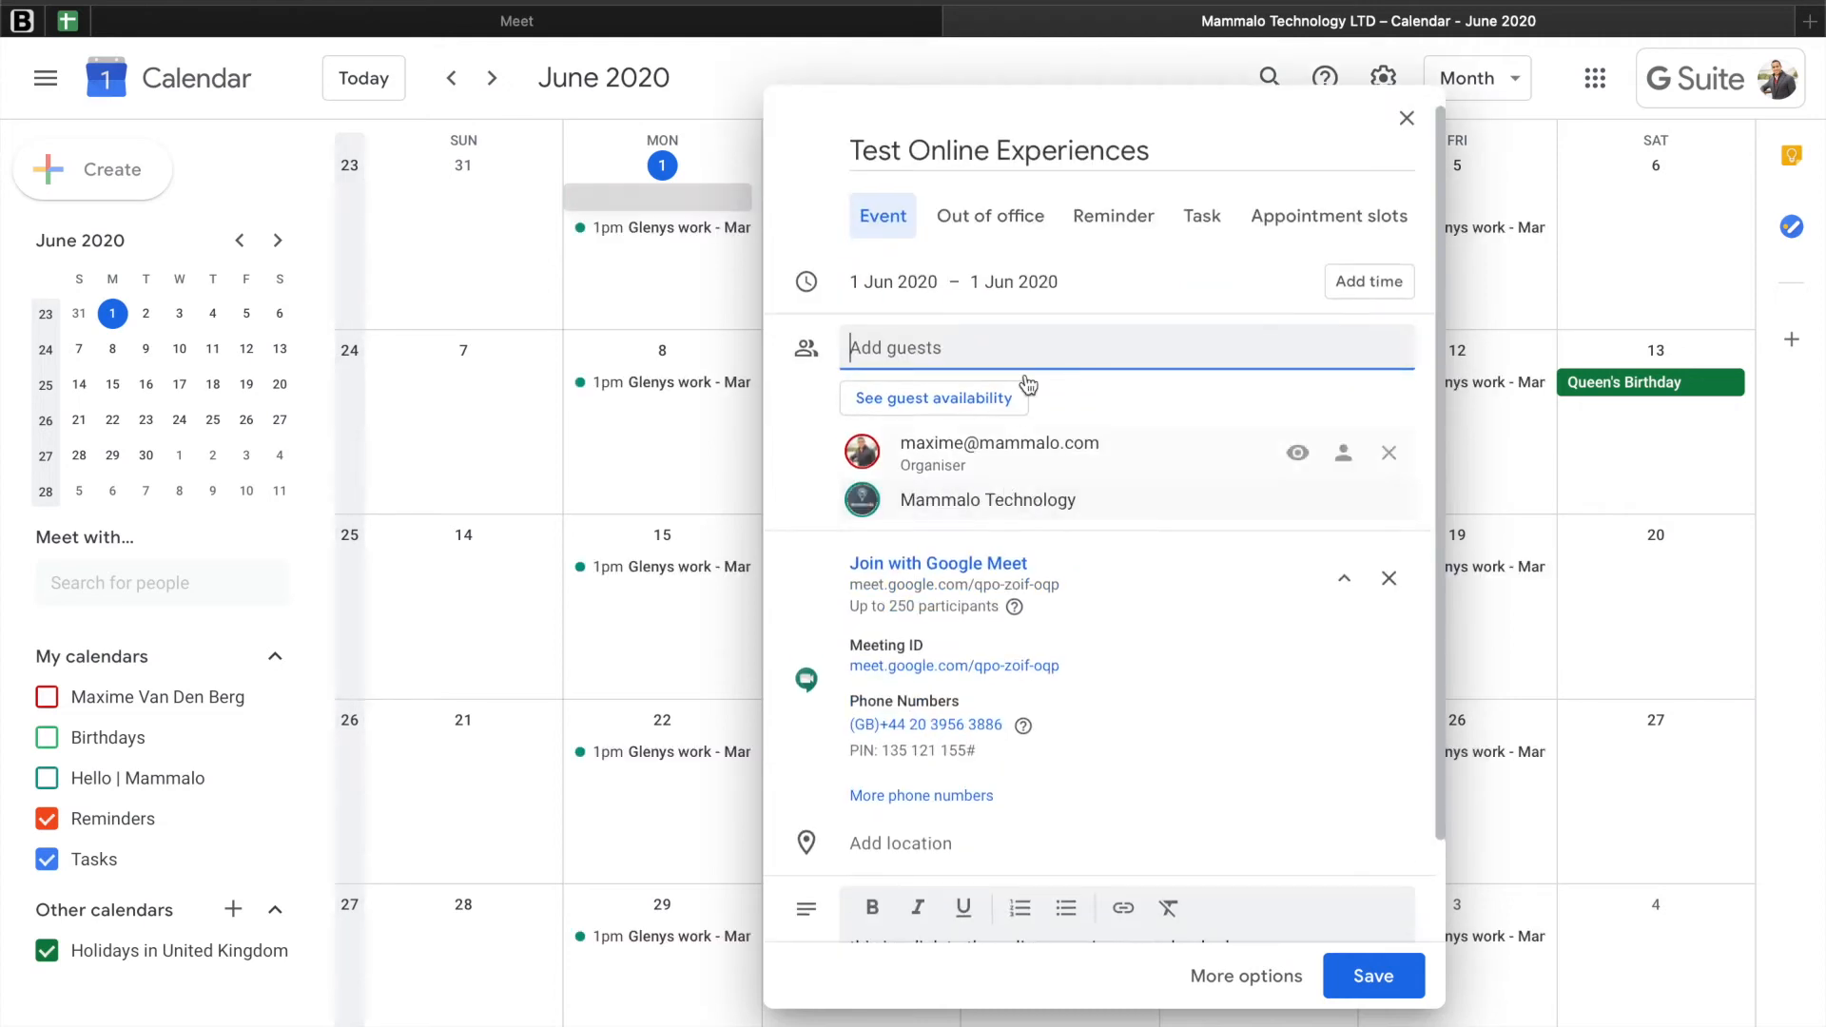
left_click(1354, 992)
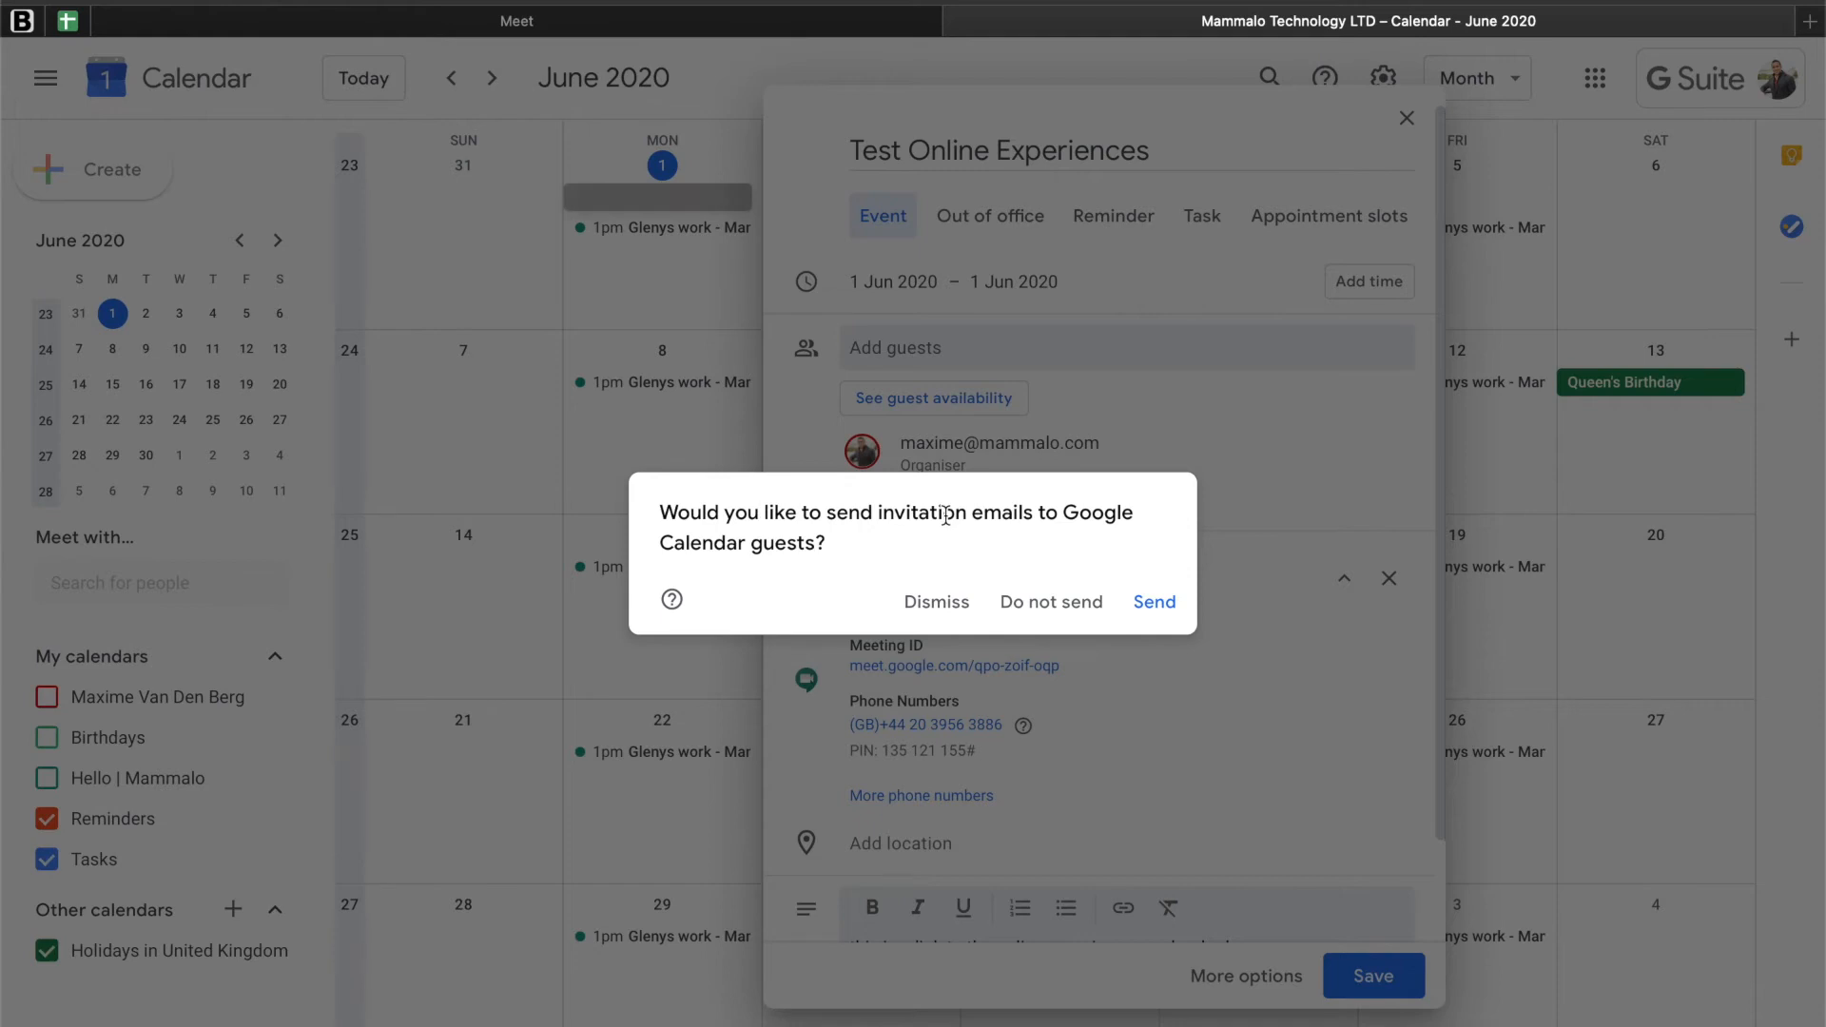
left_click(1145, 605)
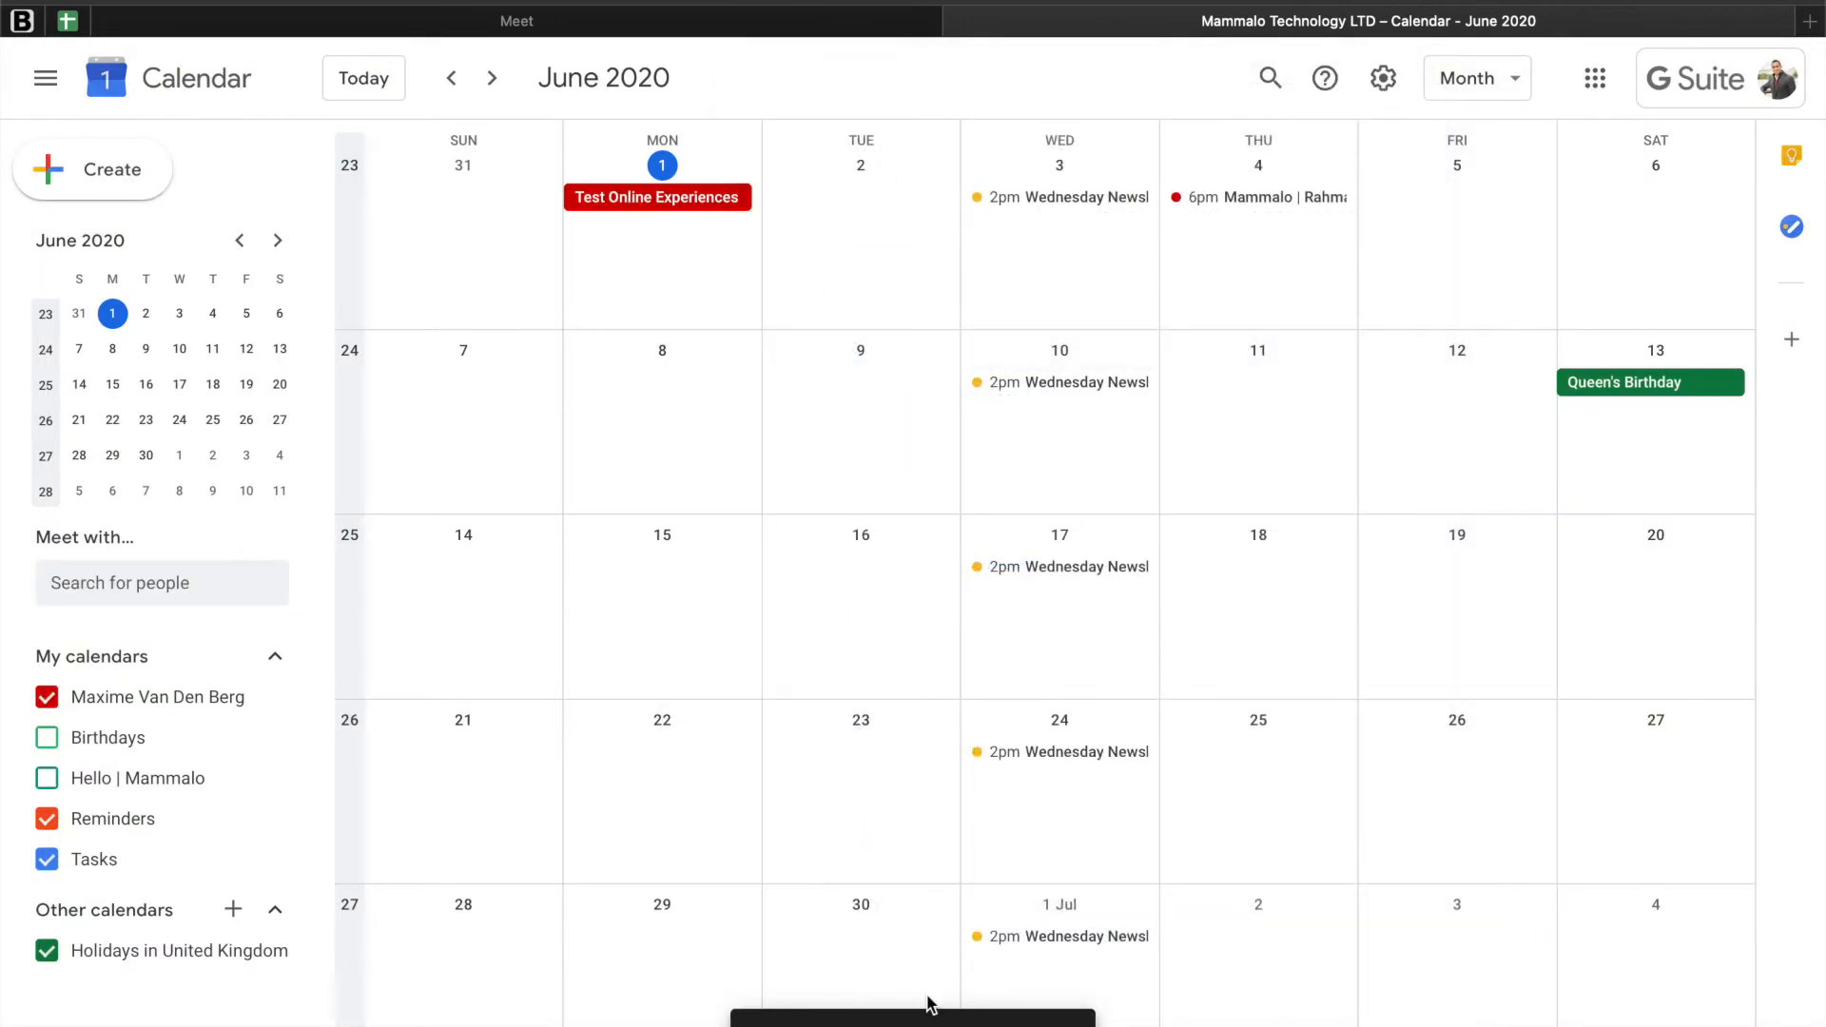
Step: Check today's scheduled meetings in Google Meet and review the Test Online Experiences event details in the calendar
left_click(761, 23)
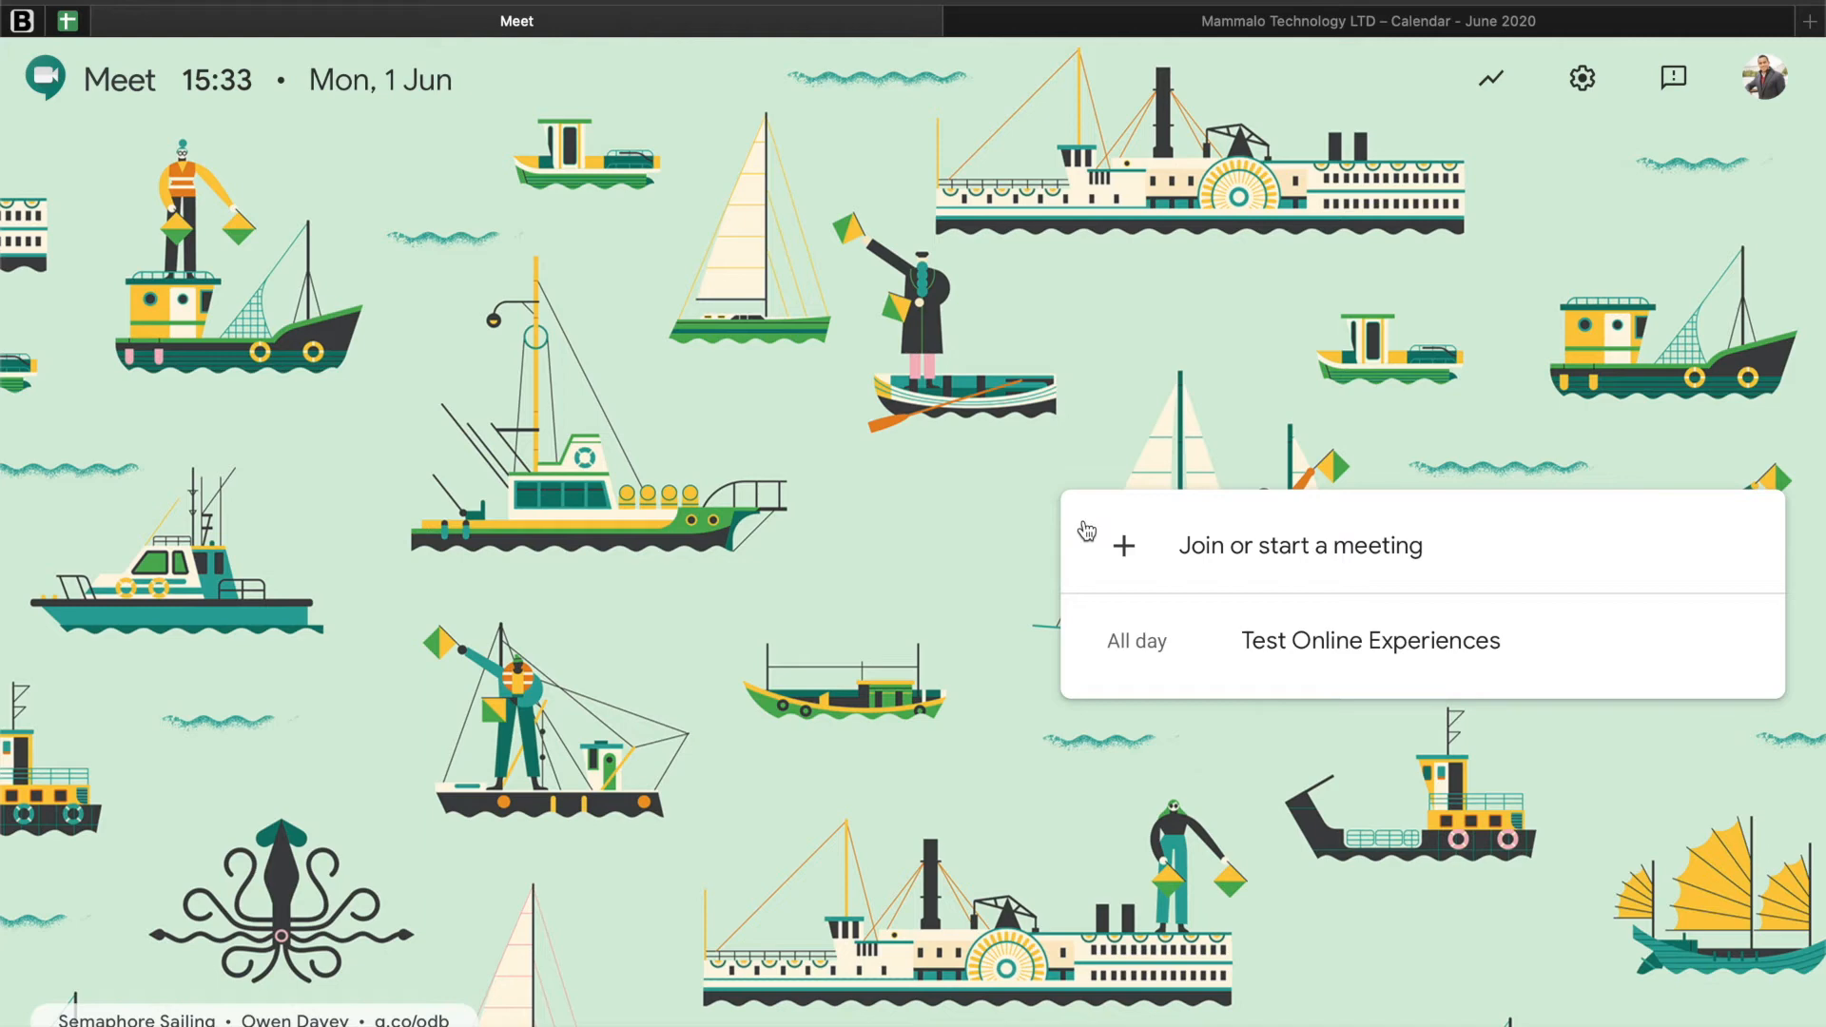
left_click(1103, 23)
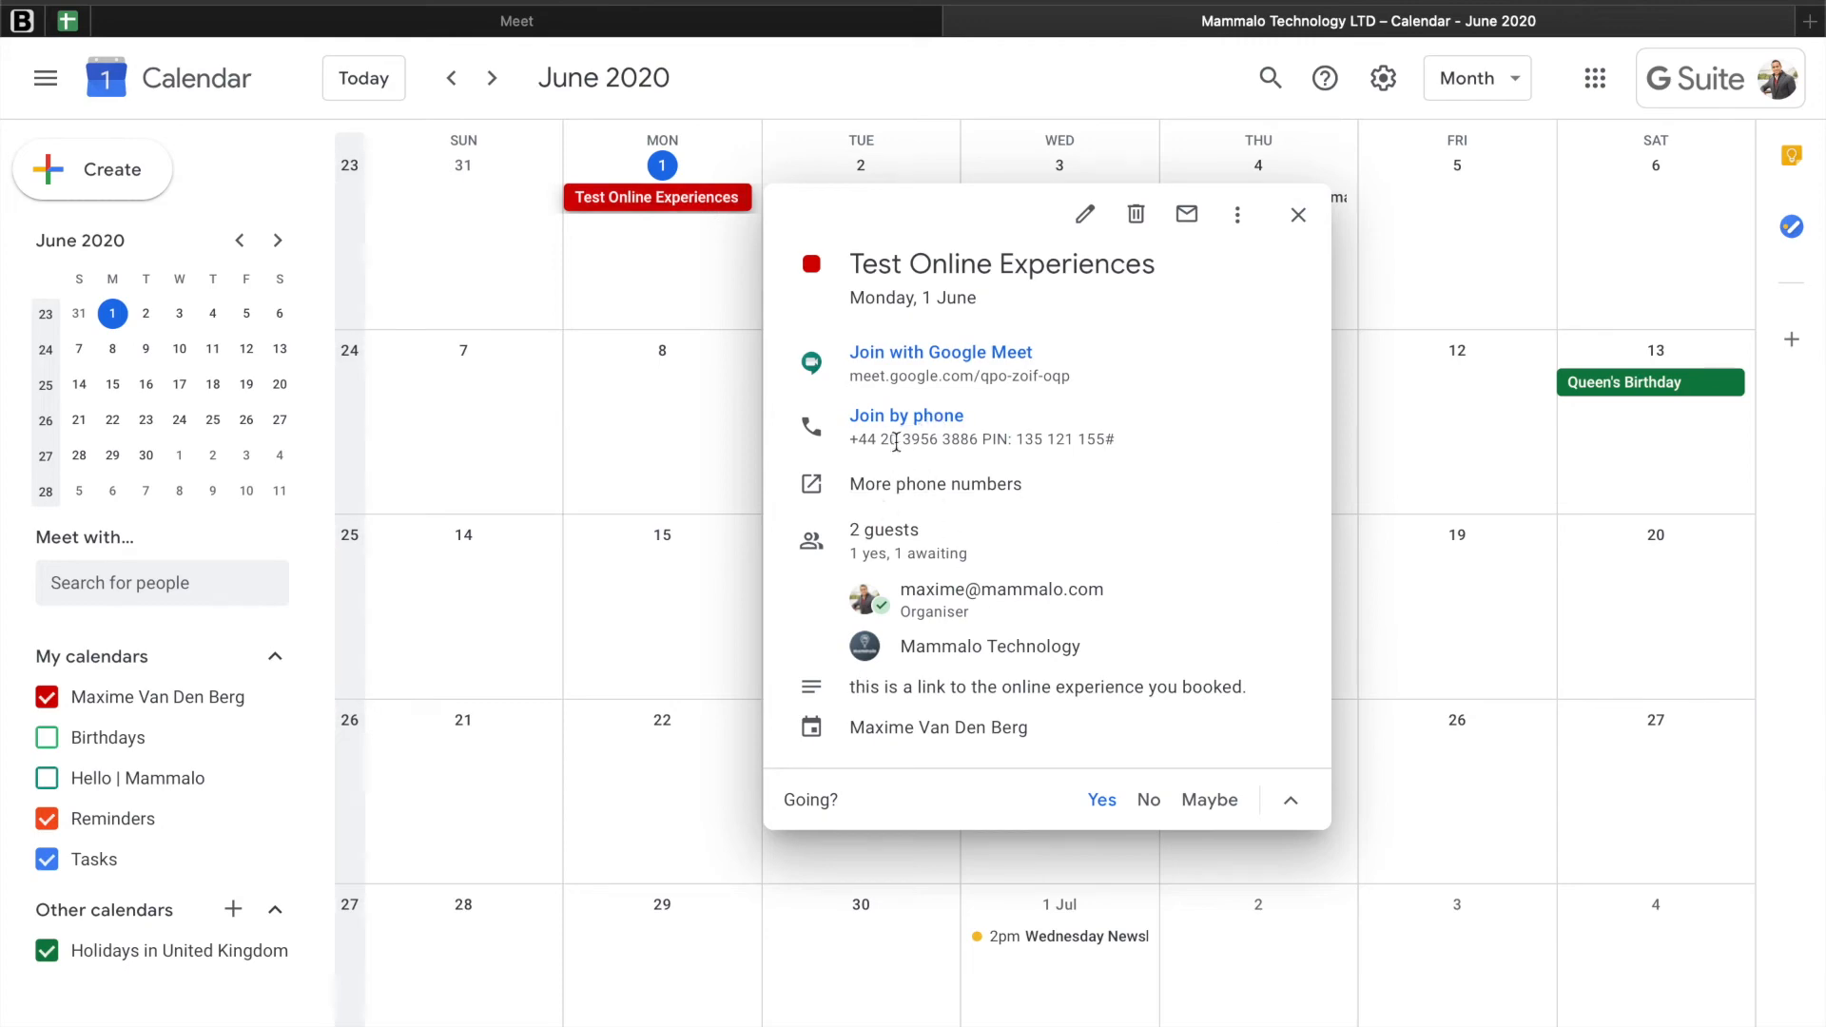
Step: Switch to Google Meet and join the Test Online Experiences meeting, allowing camera and microphone access
left_click(584, 23)
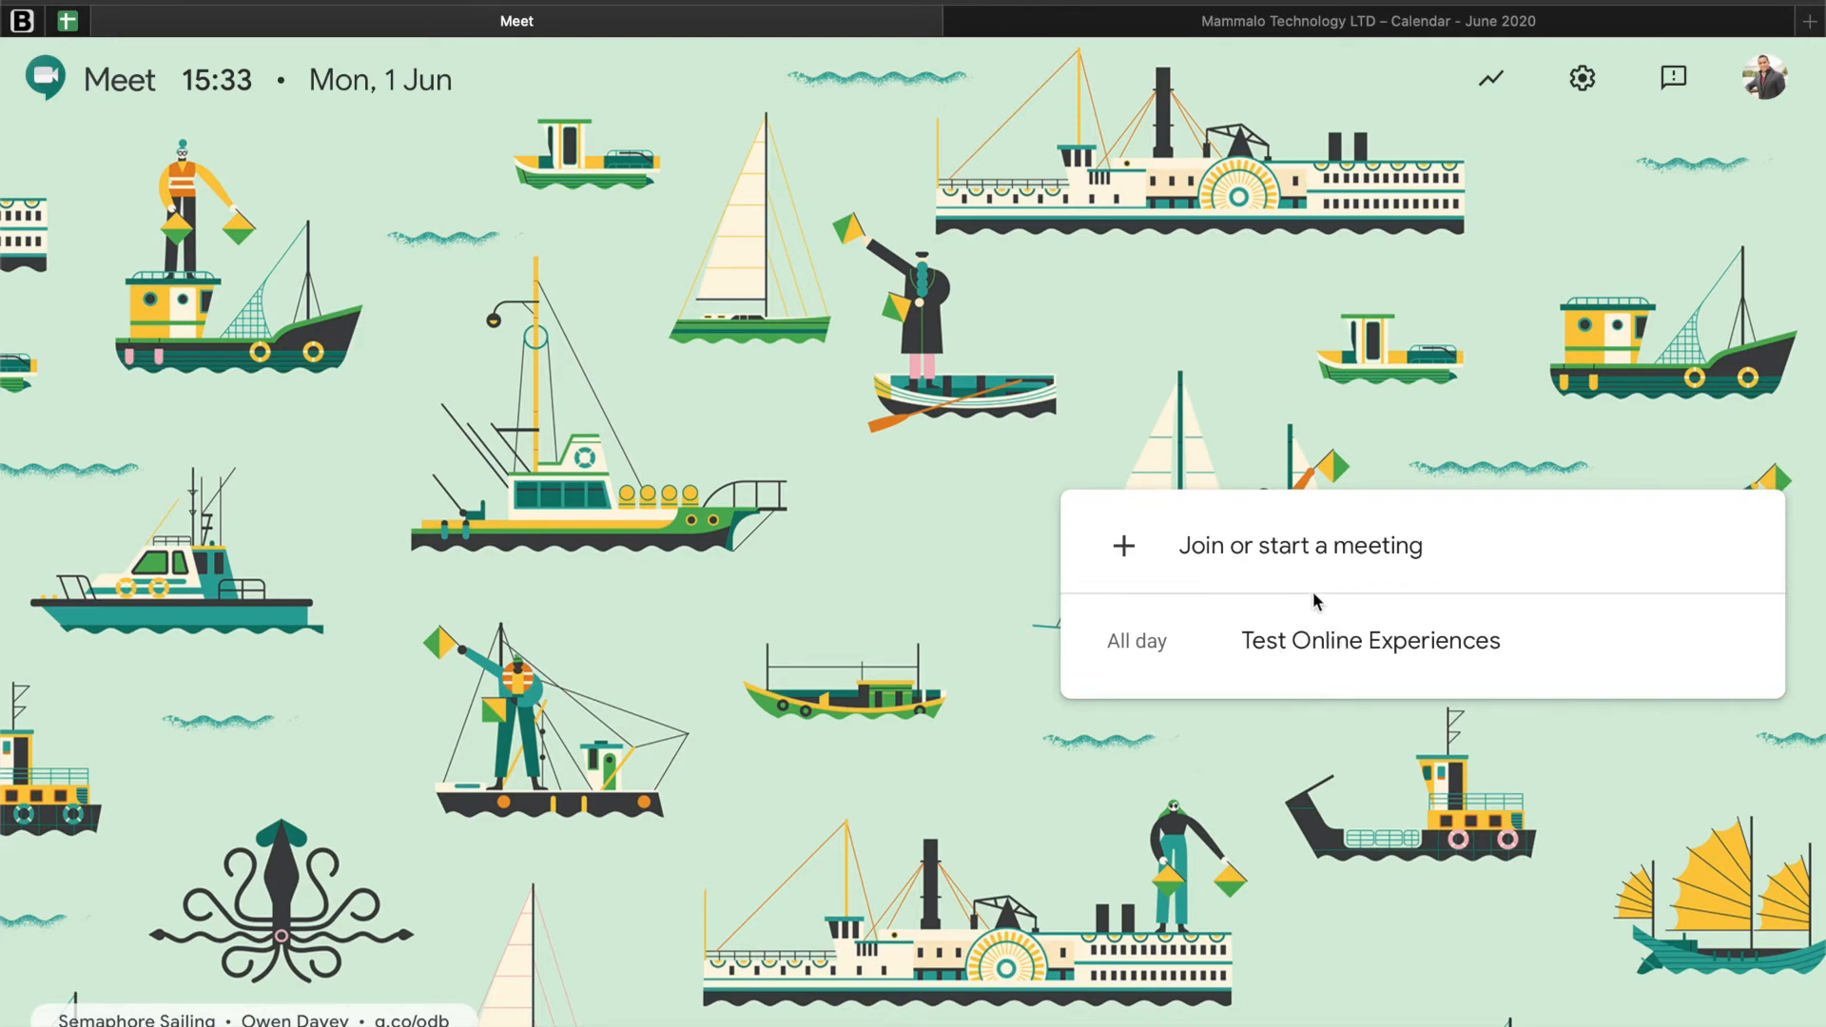
left_click(1337, 645)
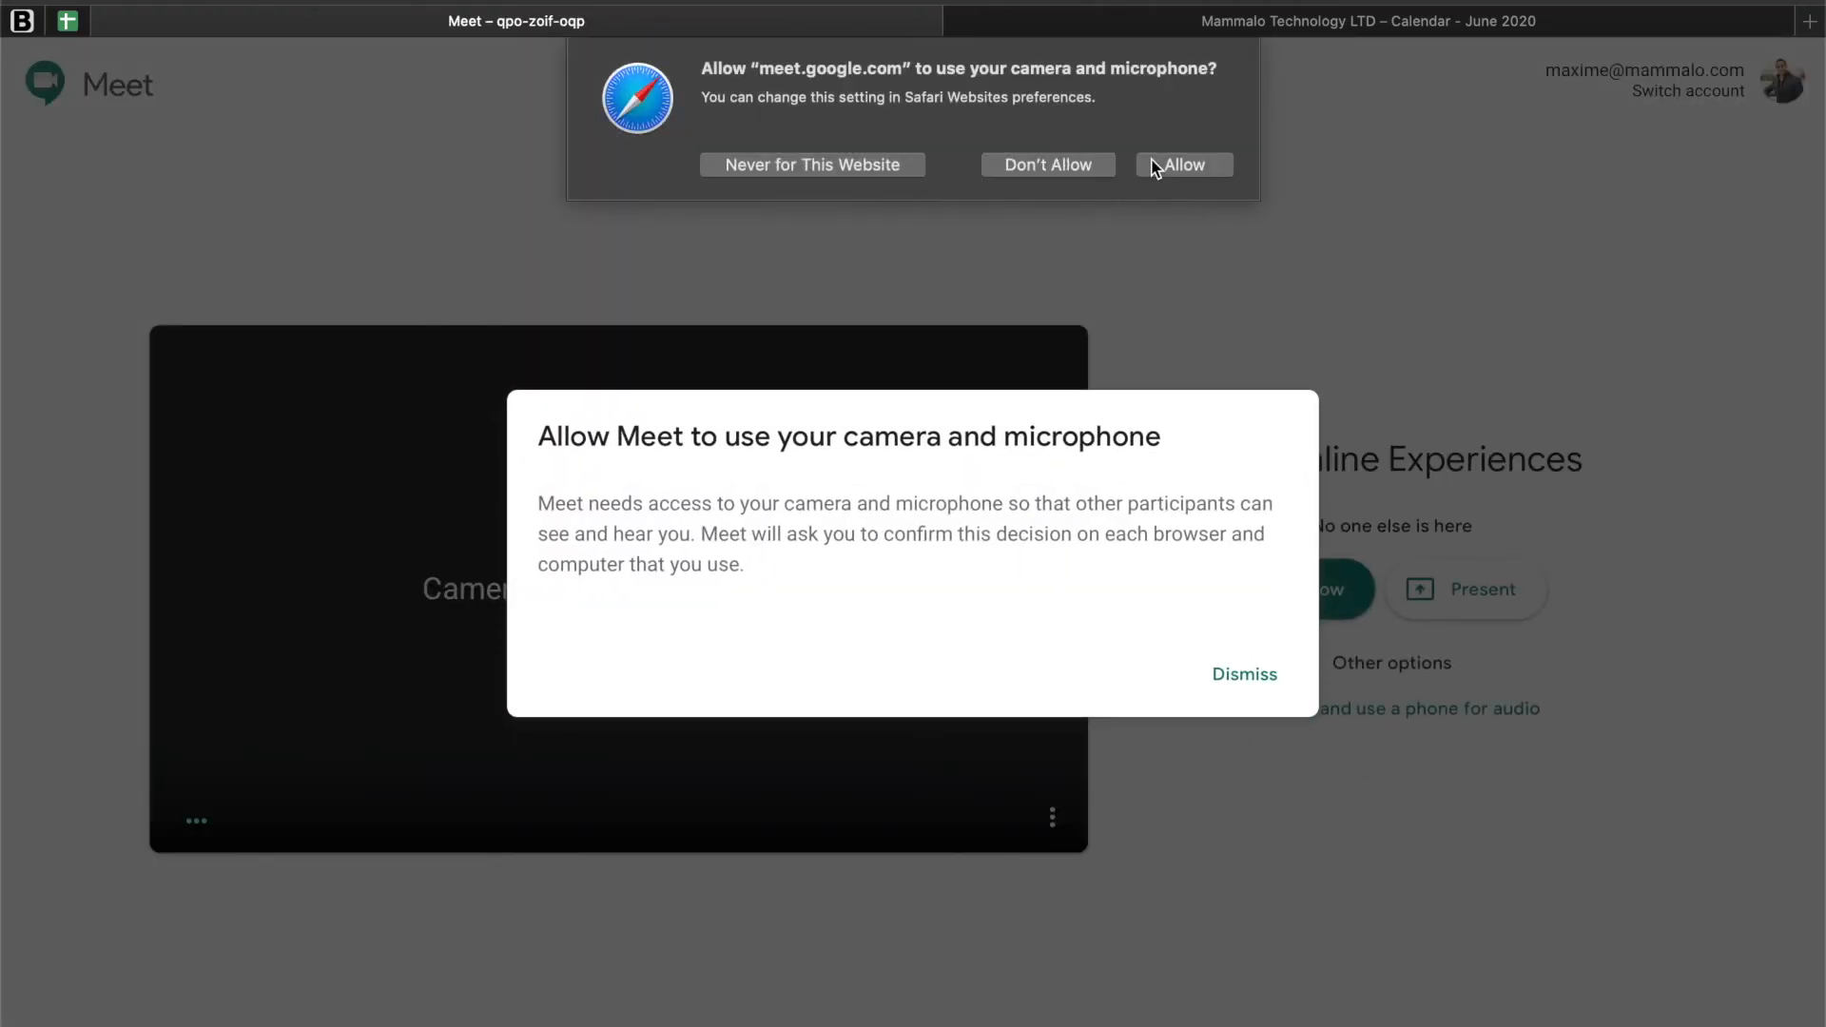
left_click(1153, 163)
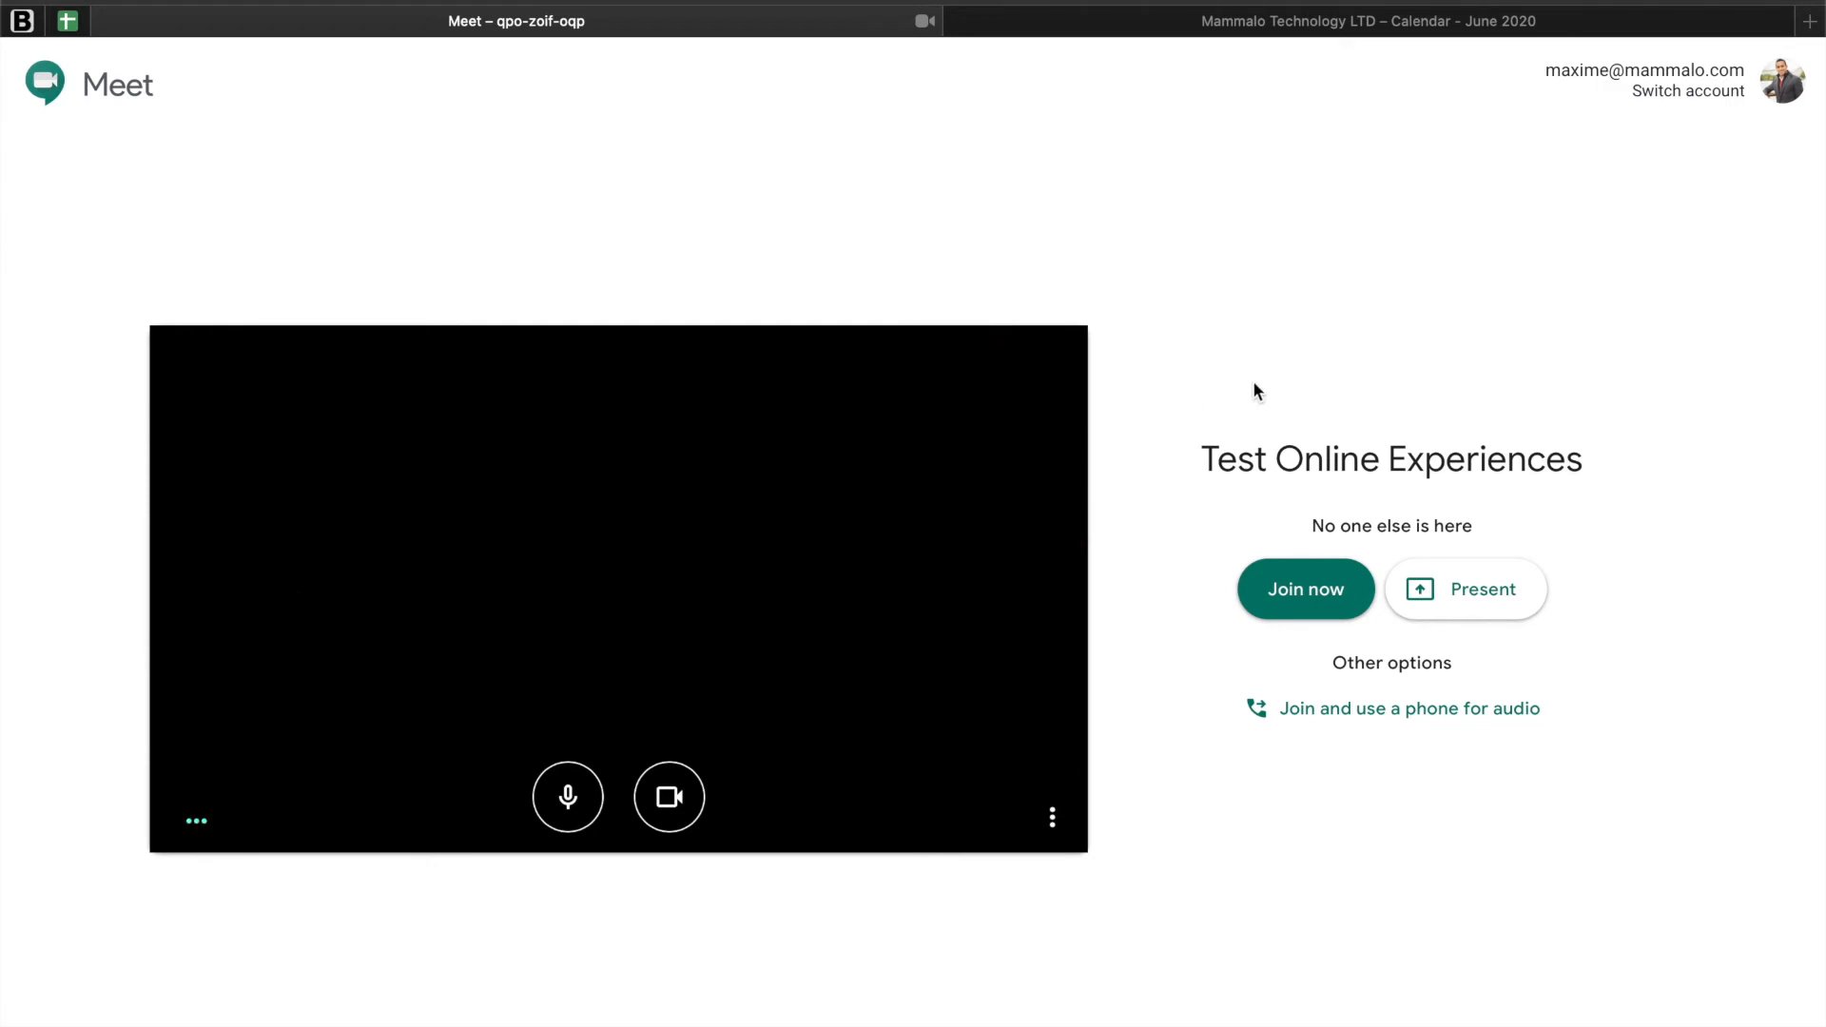
left_click(1288, 608)
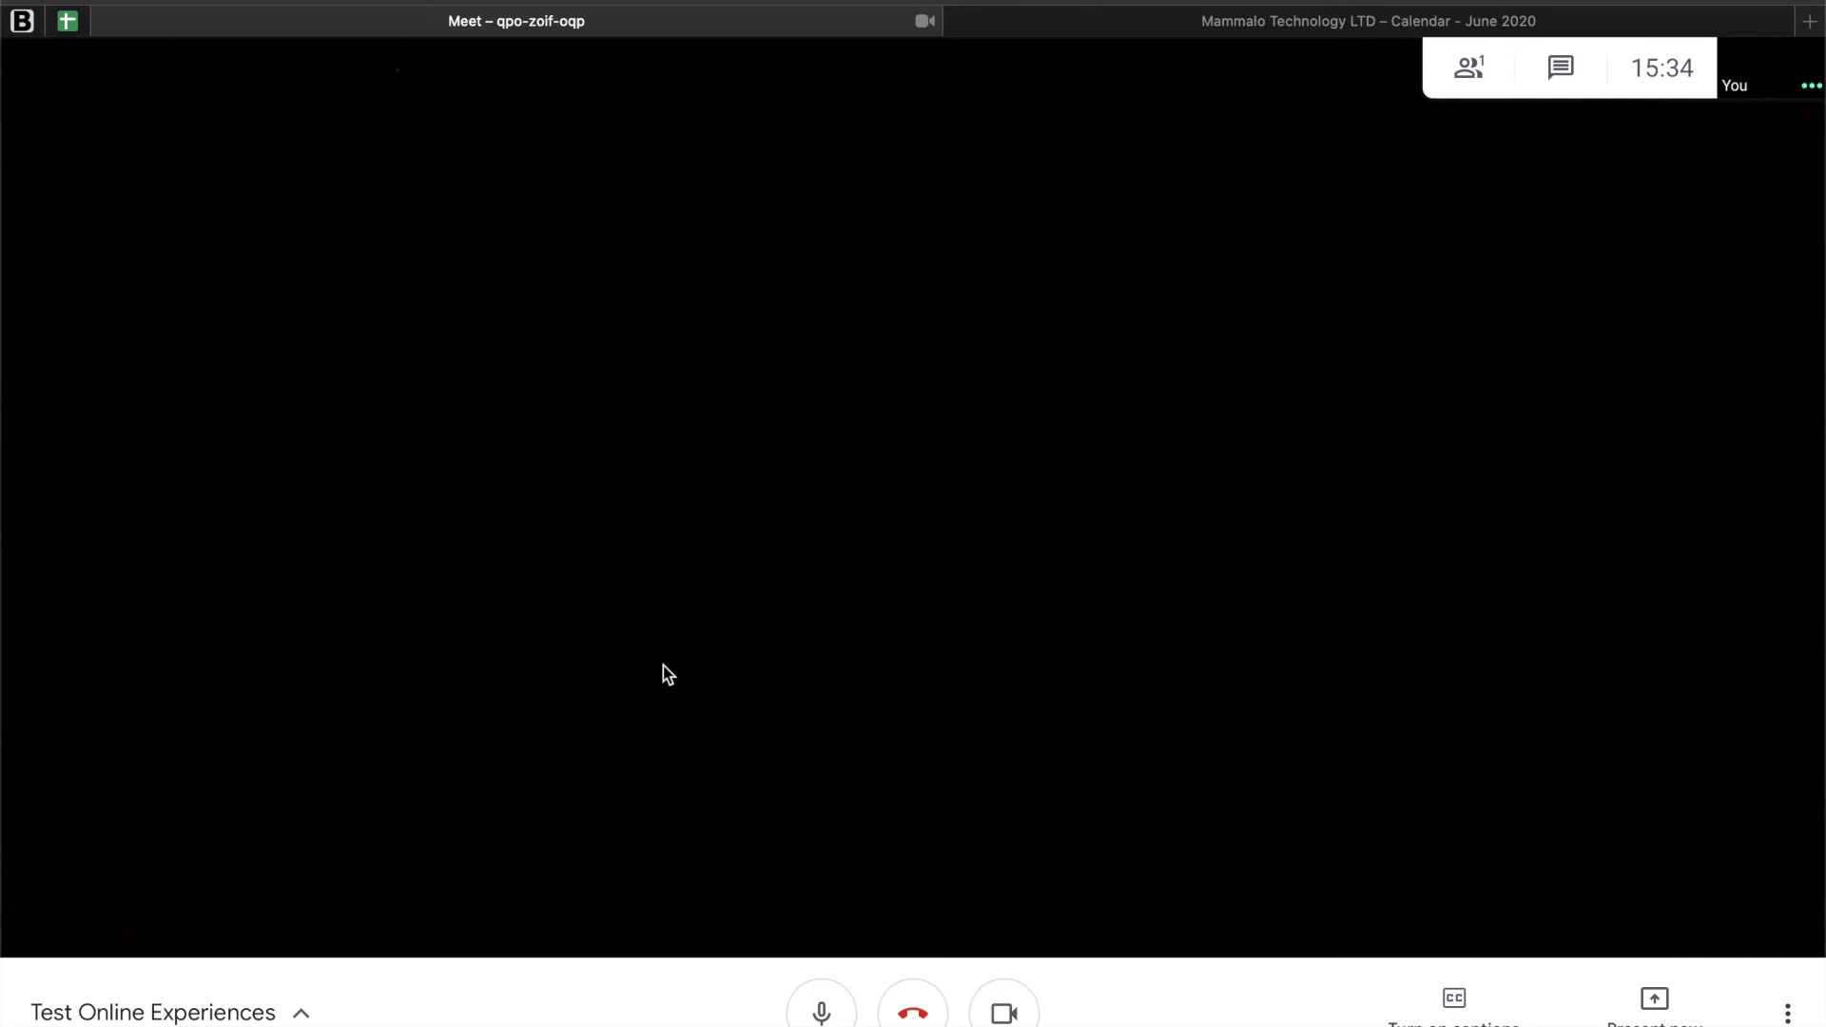
Step: Review the meeting's joining details and attachments, and close the meeting information
left_click(301, 1013)
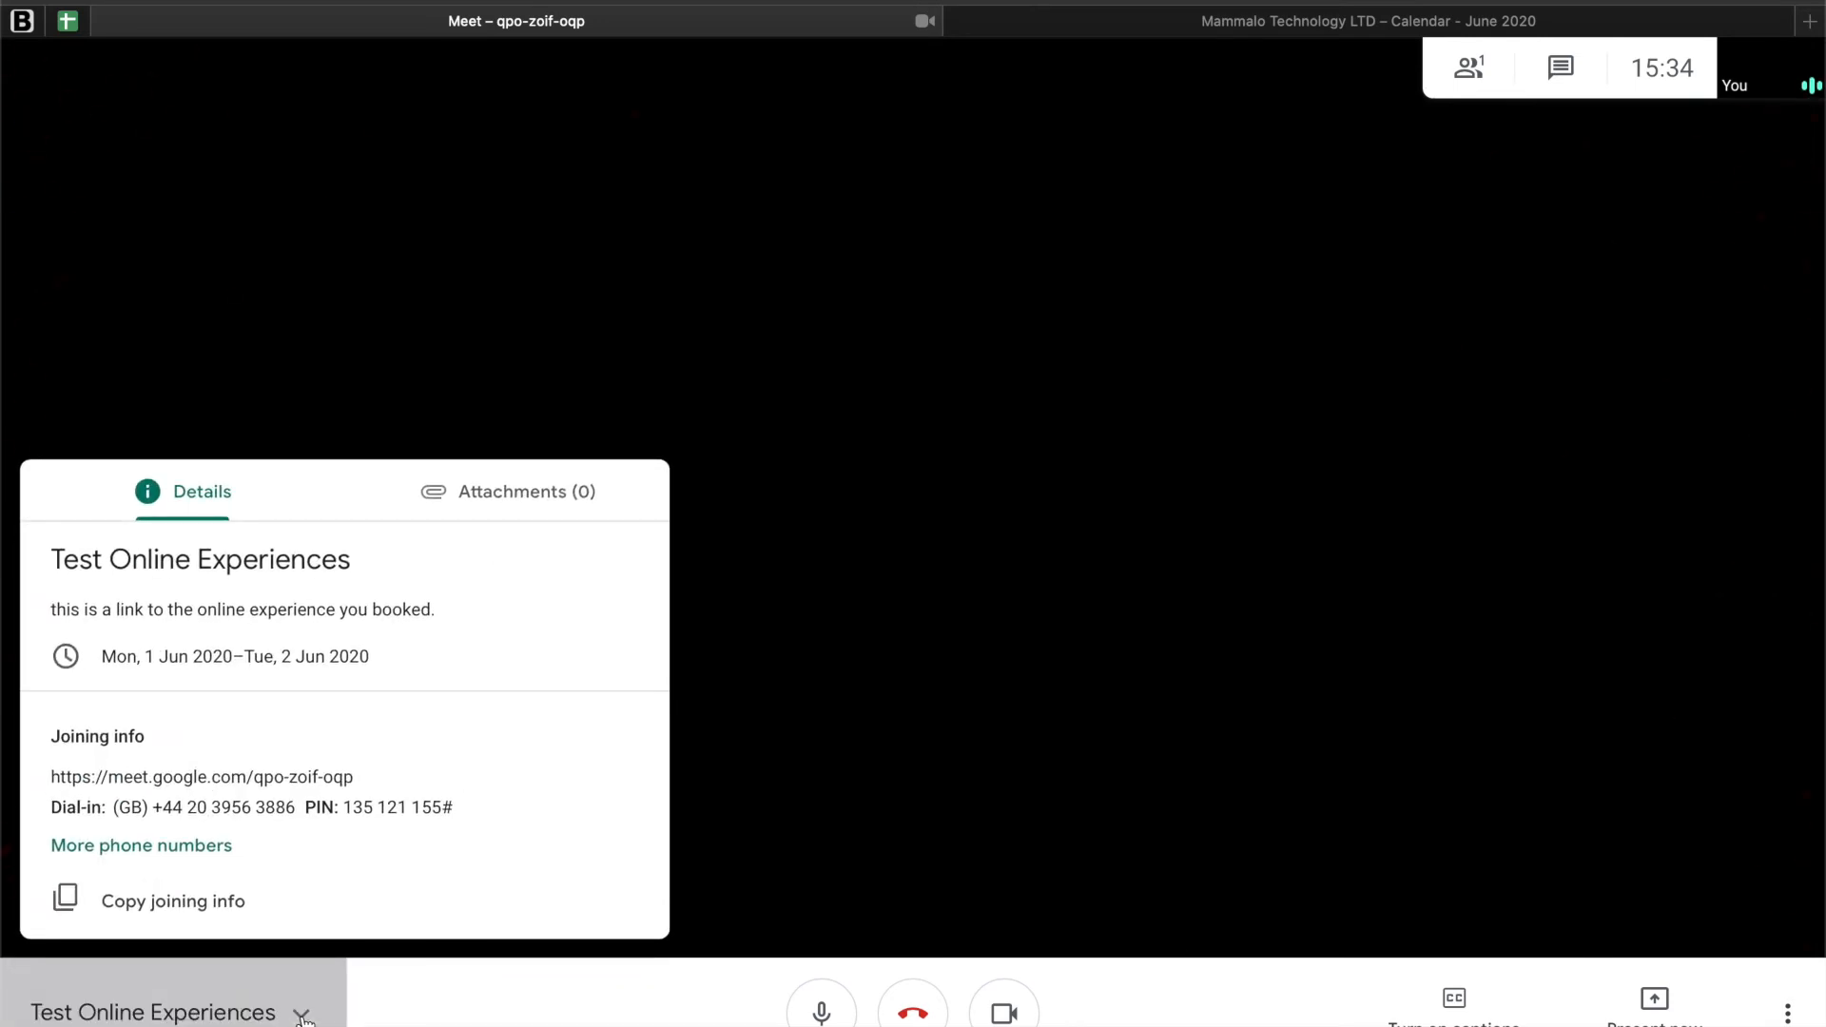
left_click(485, 520)
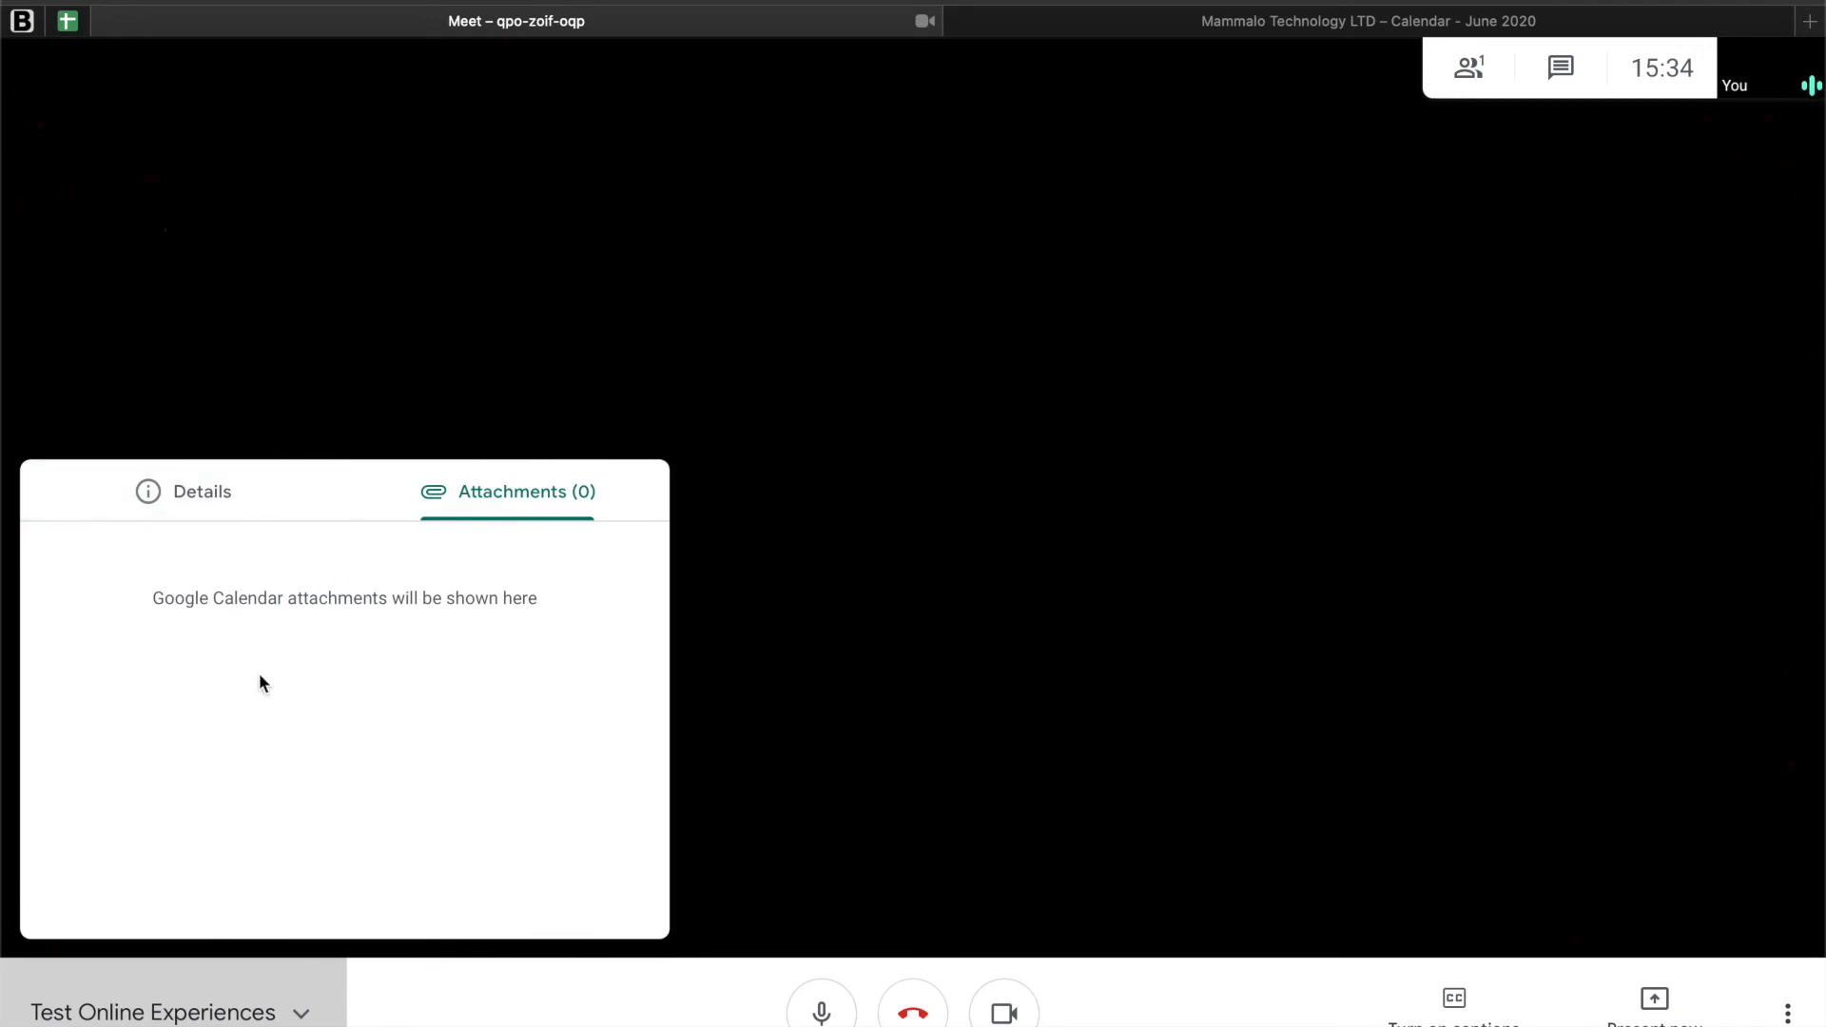
left_click(199, 501)
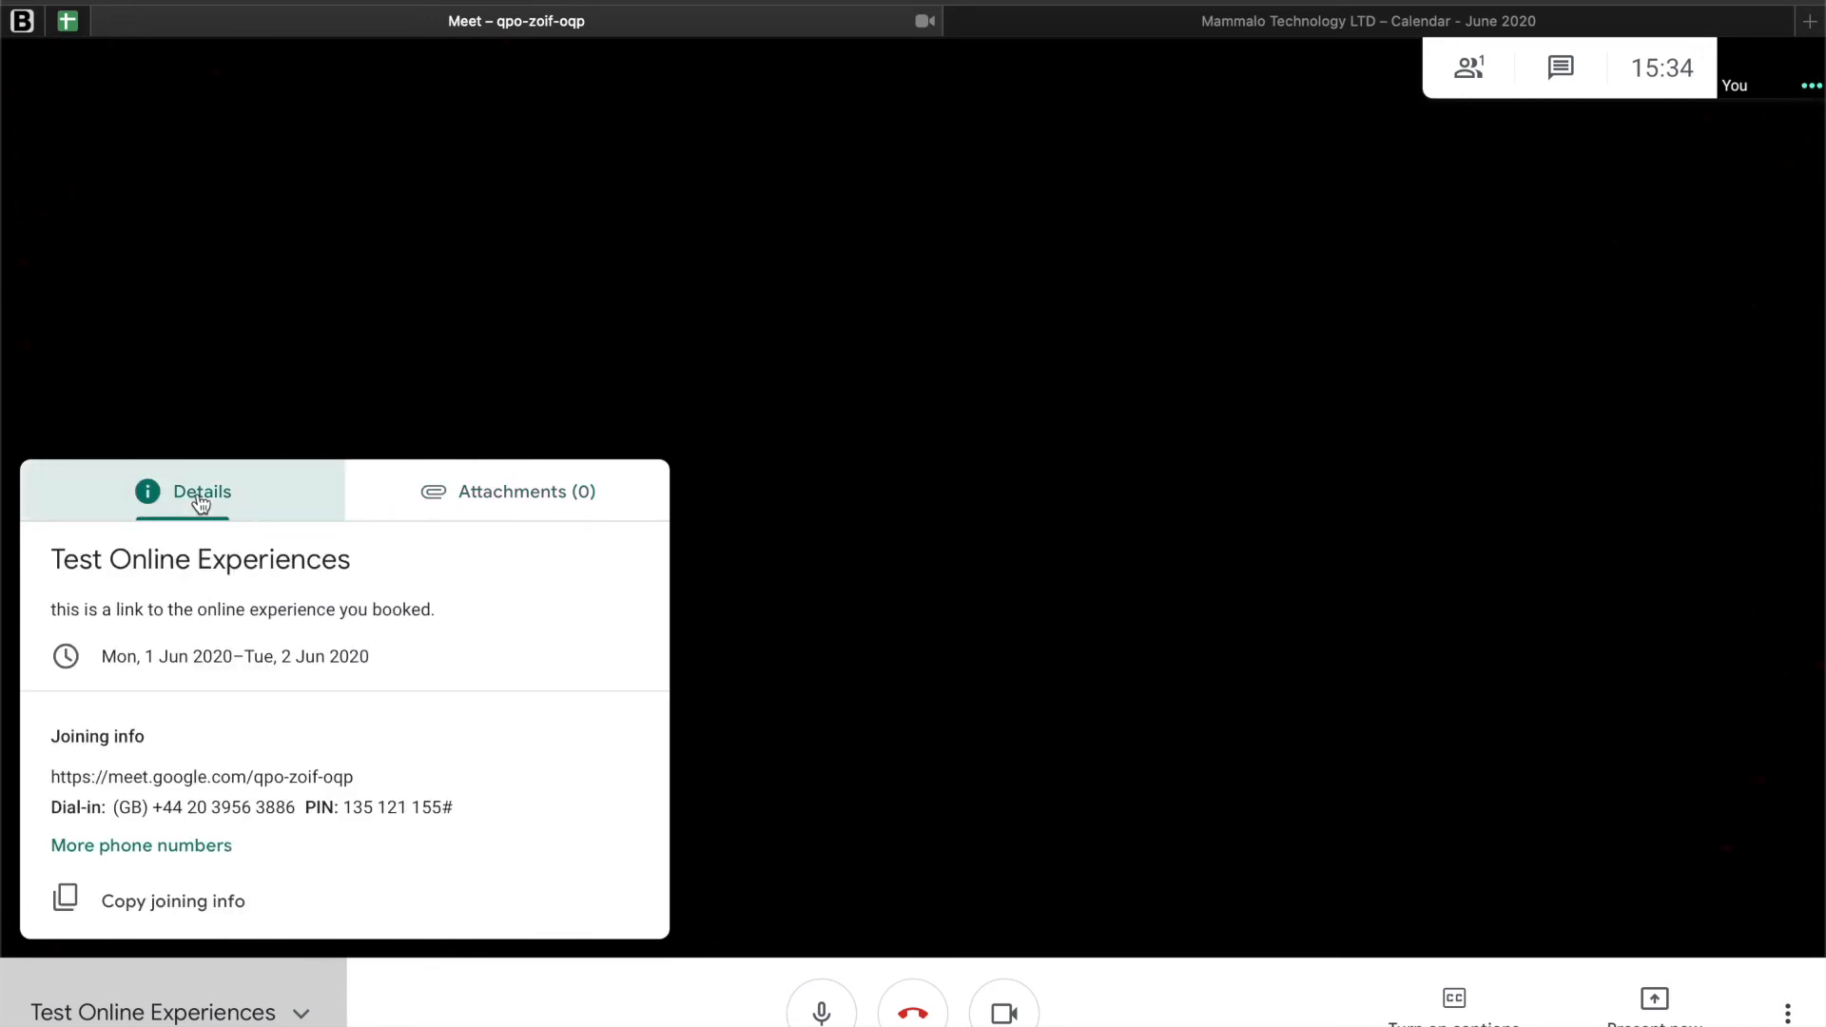
left_click(235, 1003)
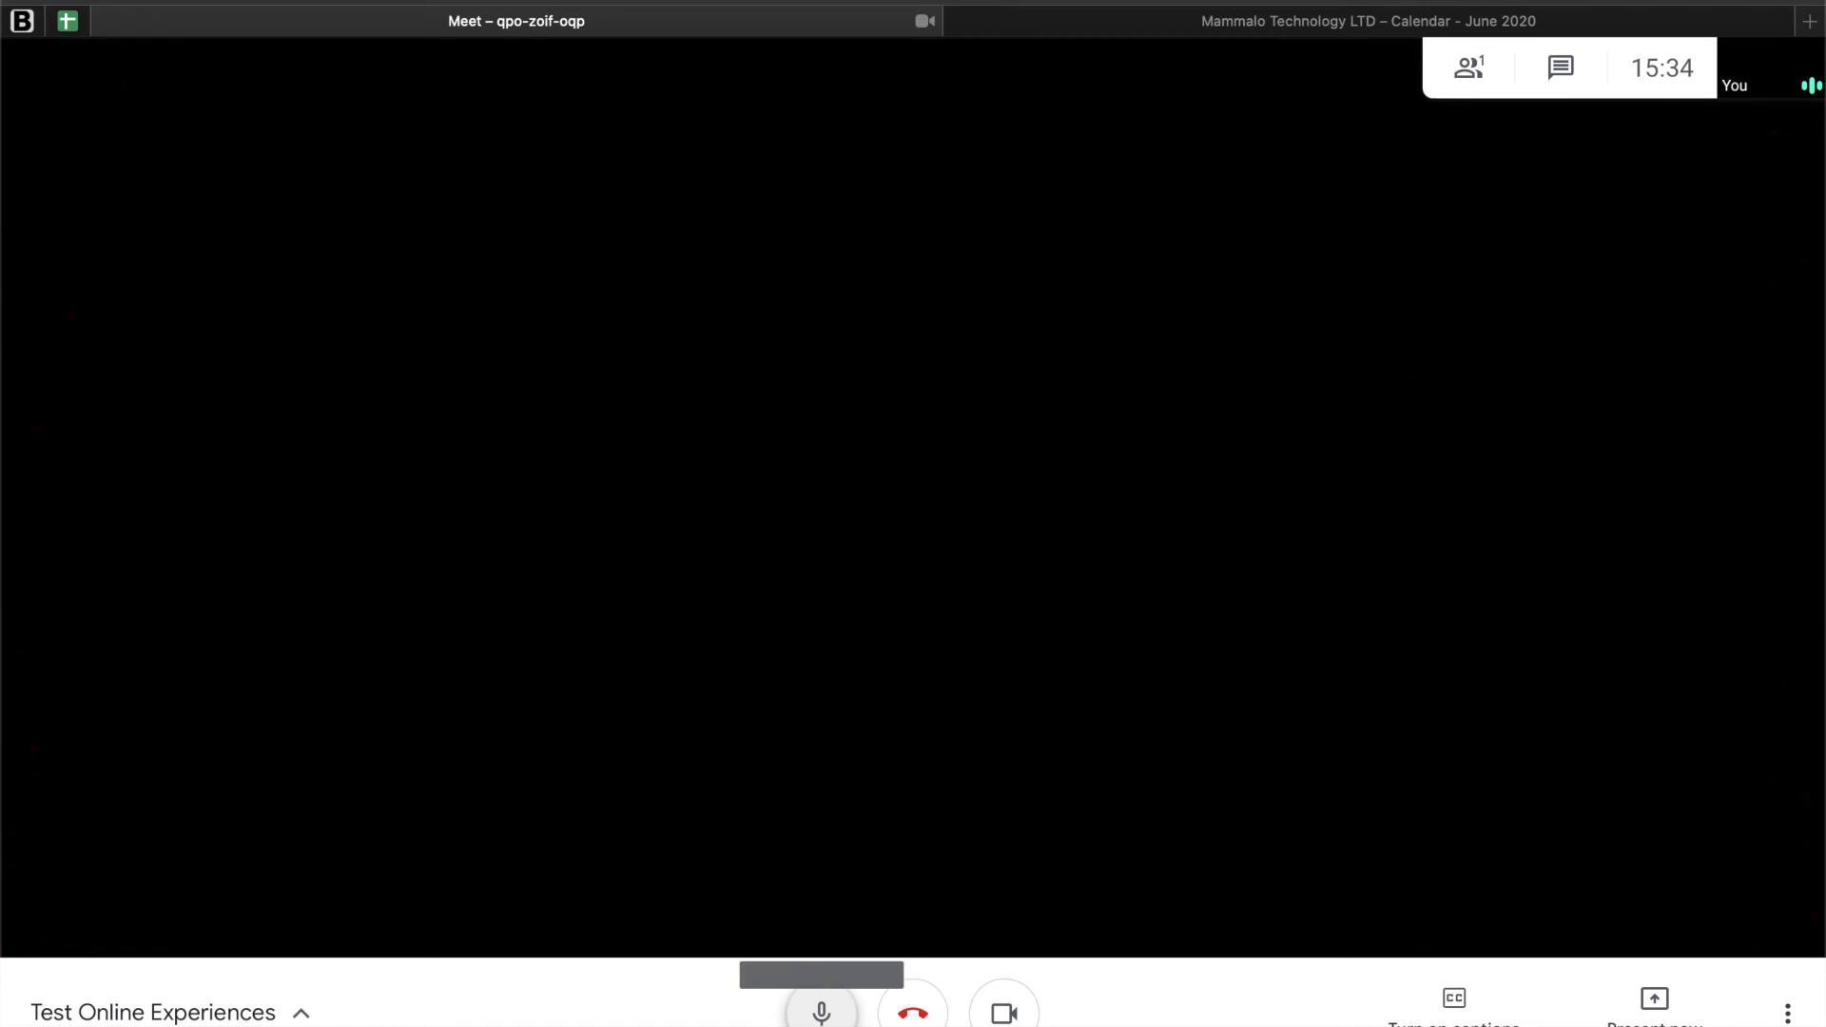
Step: Turn the microphone off and back on
left_click(820, 1017)
left_click(820, 1014)
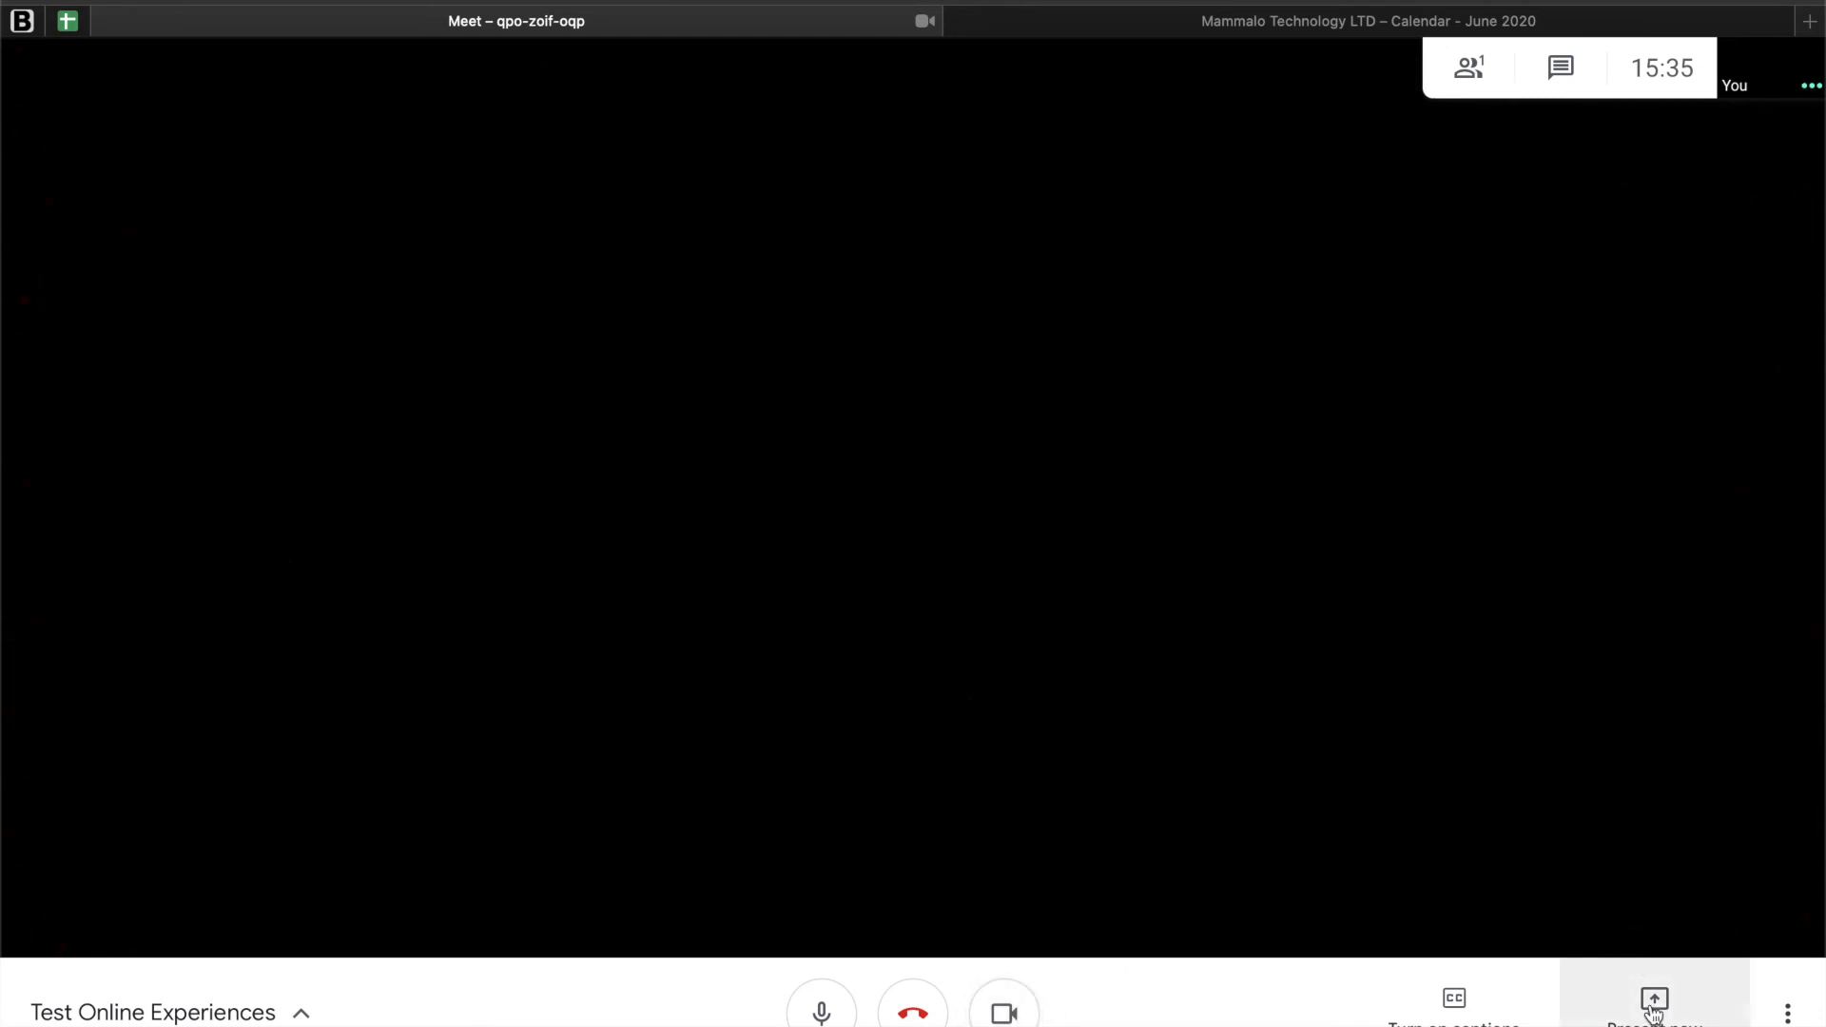
Step: Open the meeting's settings and review the audio devices and the available cameras
left_click(1788, 1012)
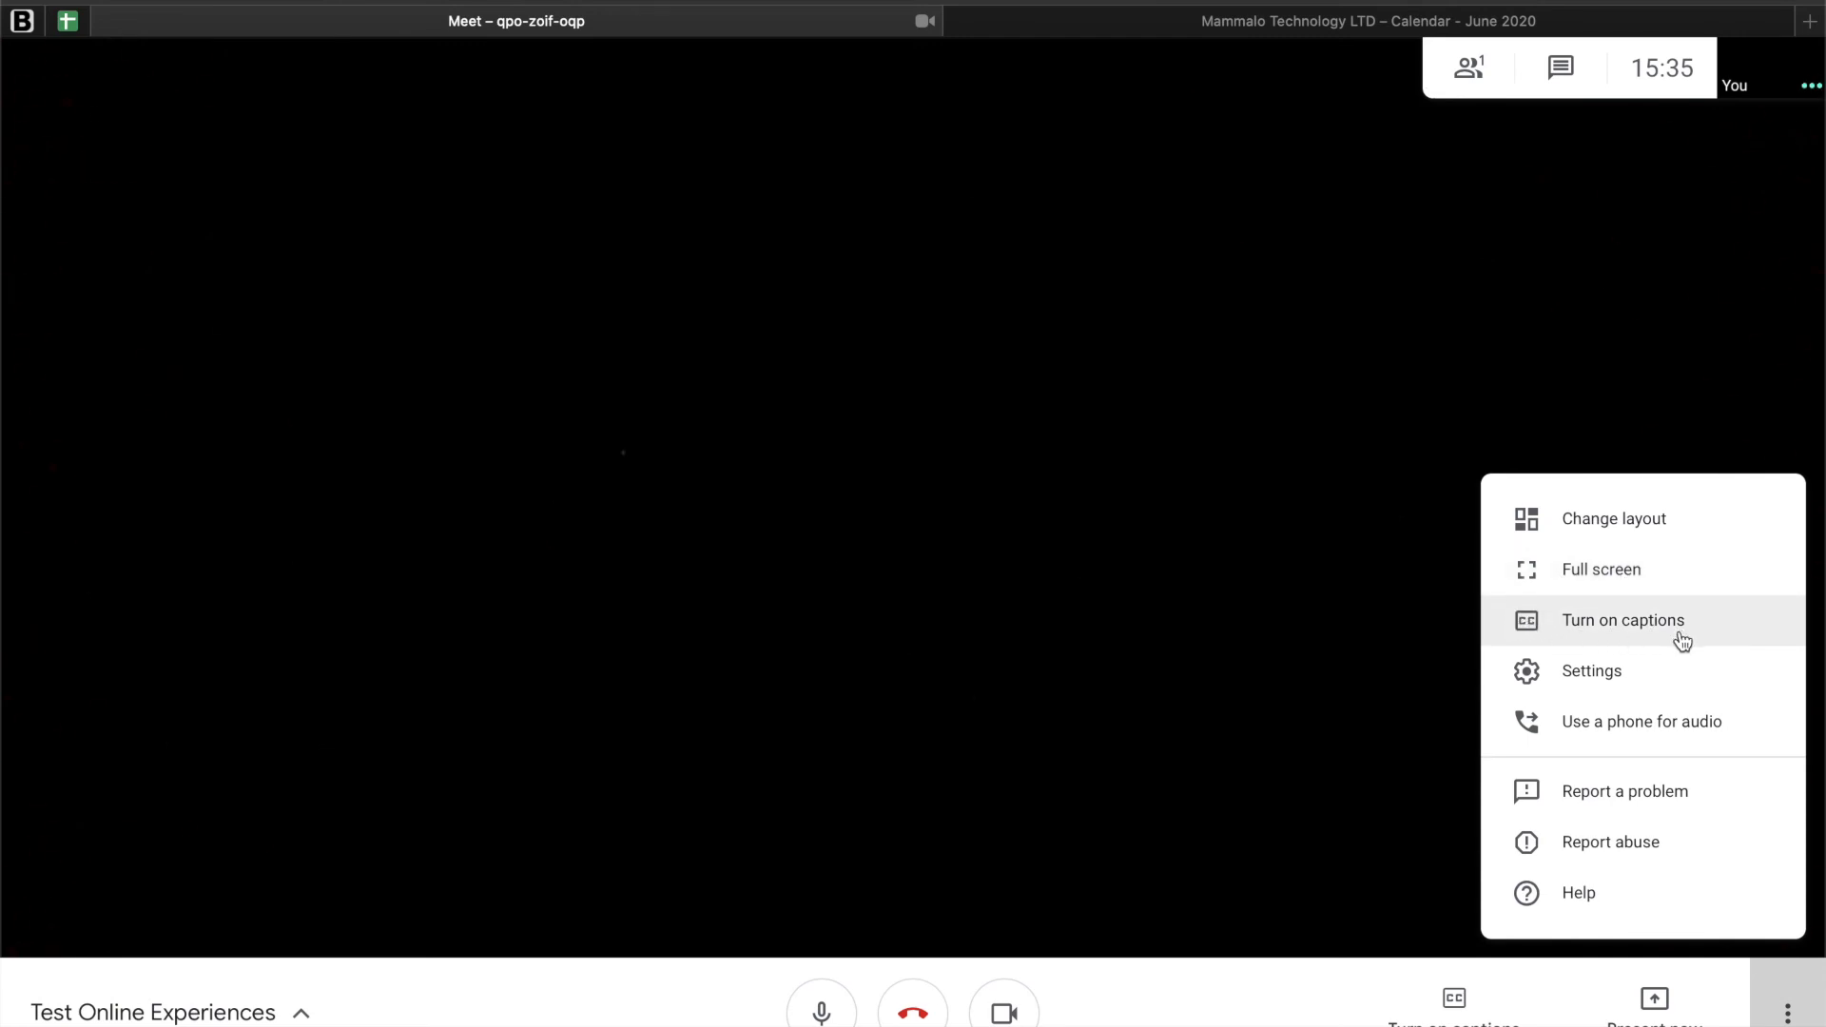
left_click(1583, 687)
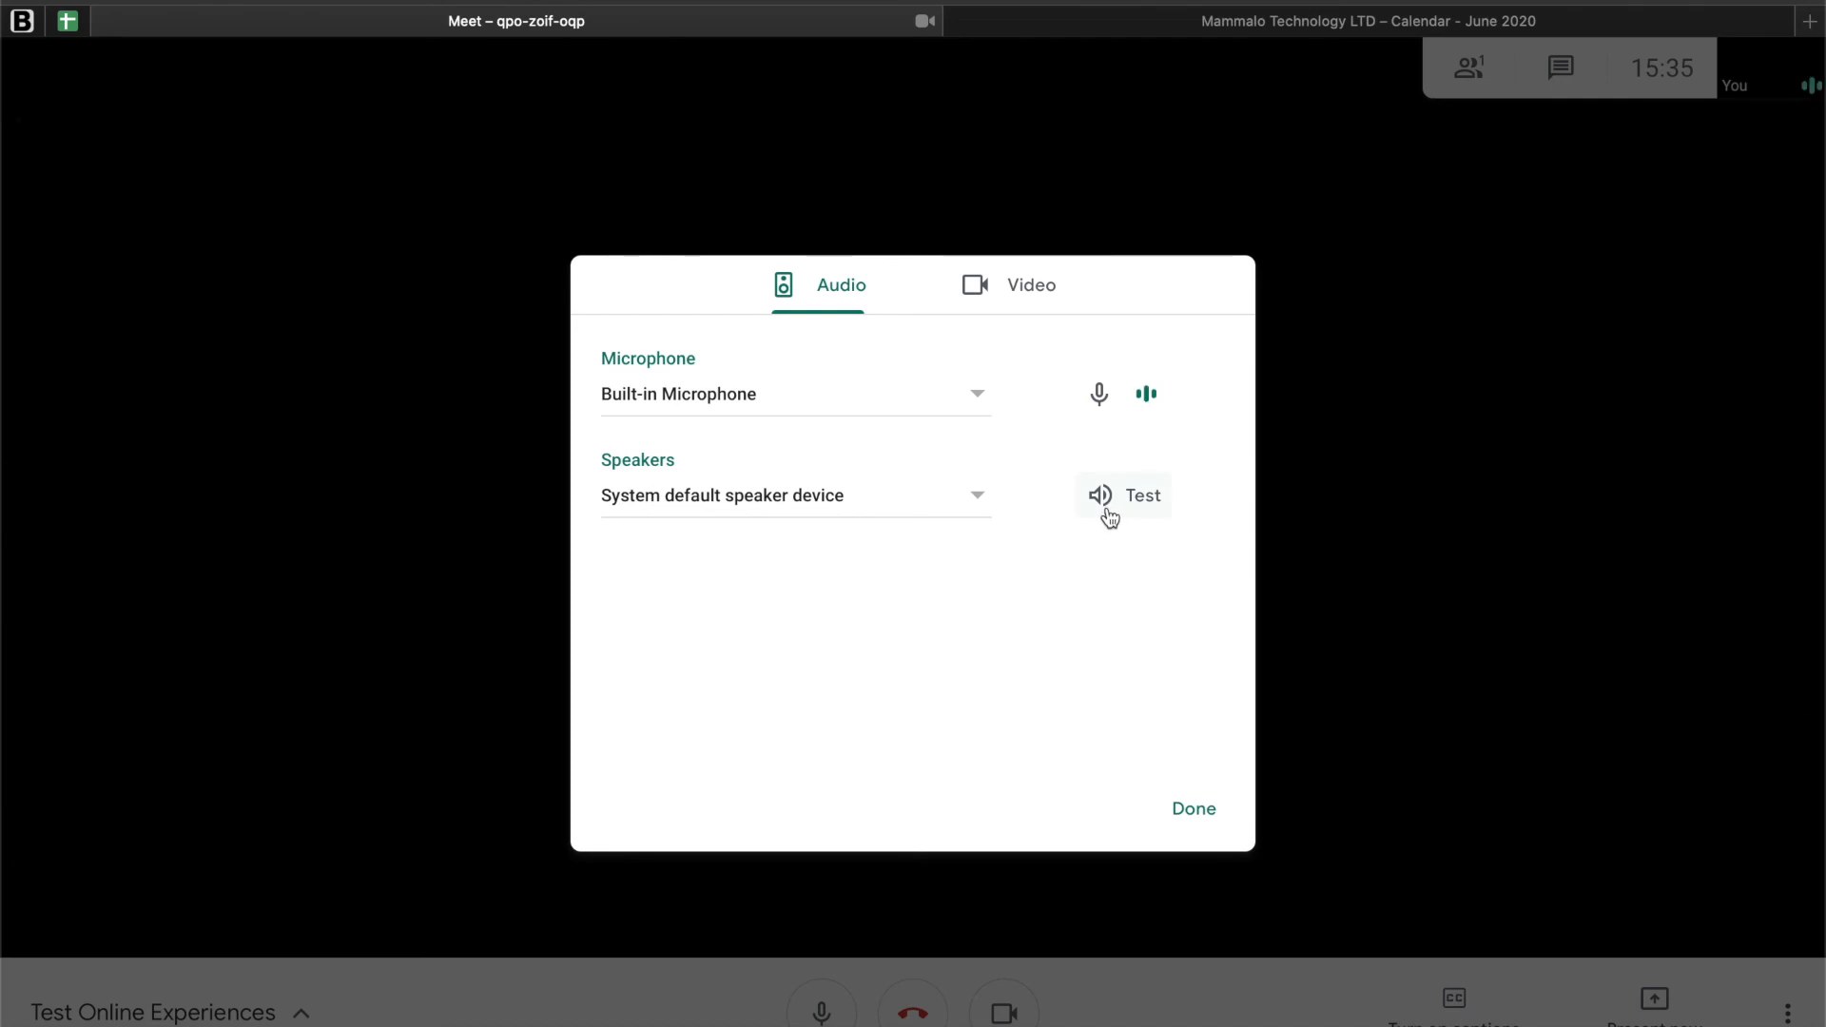
left_click(1004, 295)
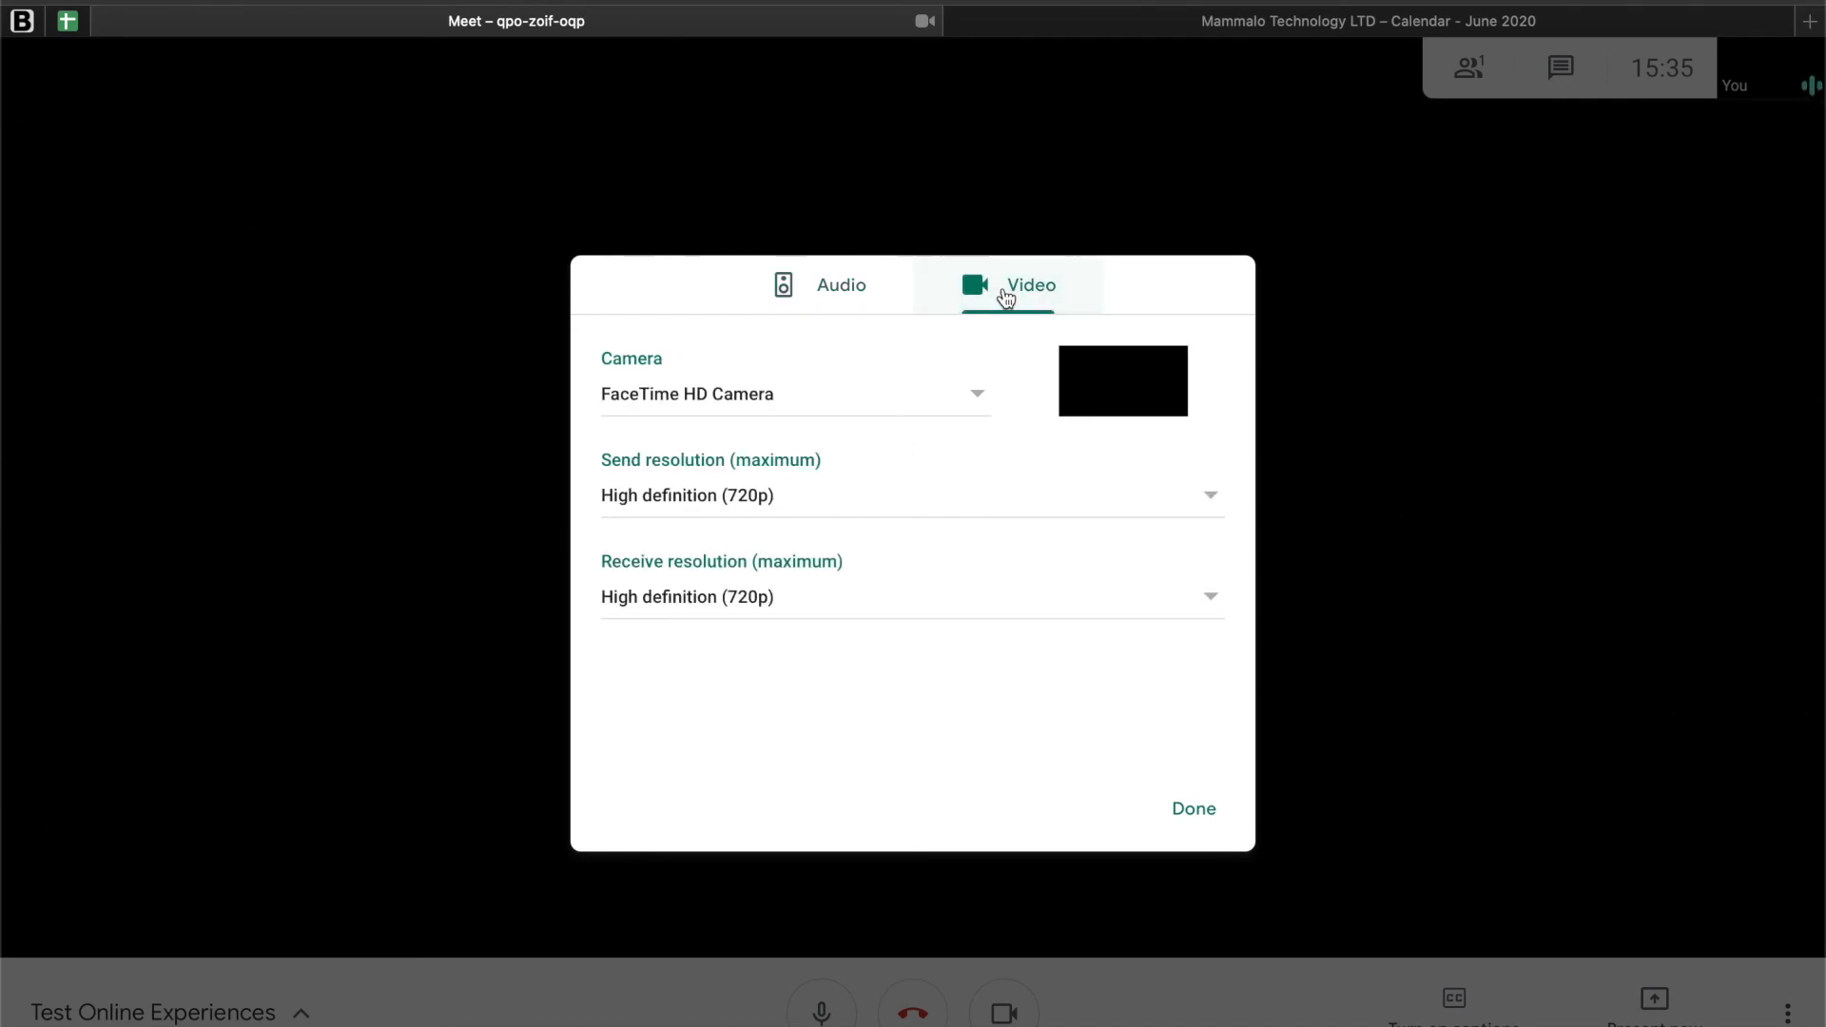
left_click(741, 407)
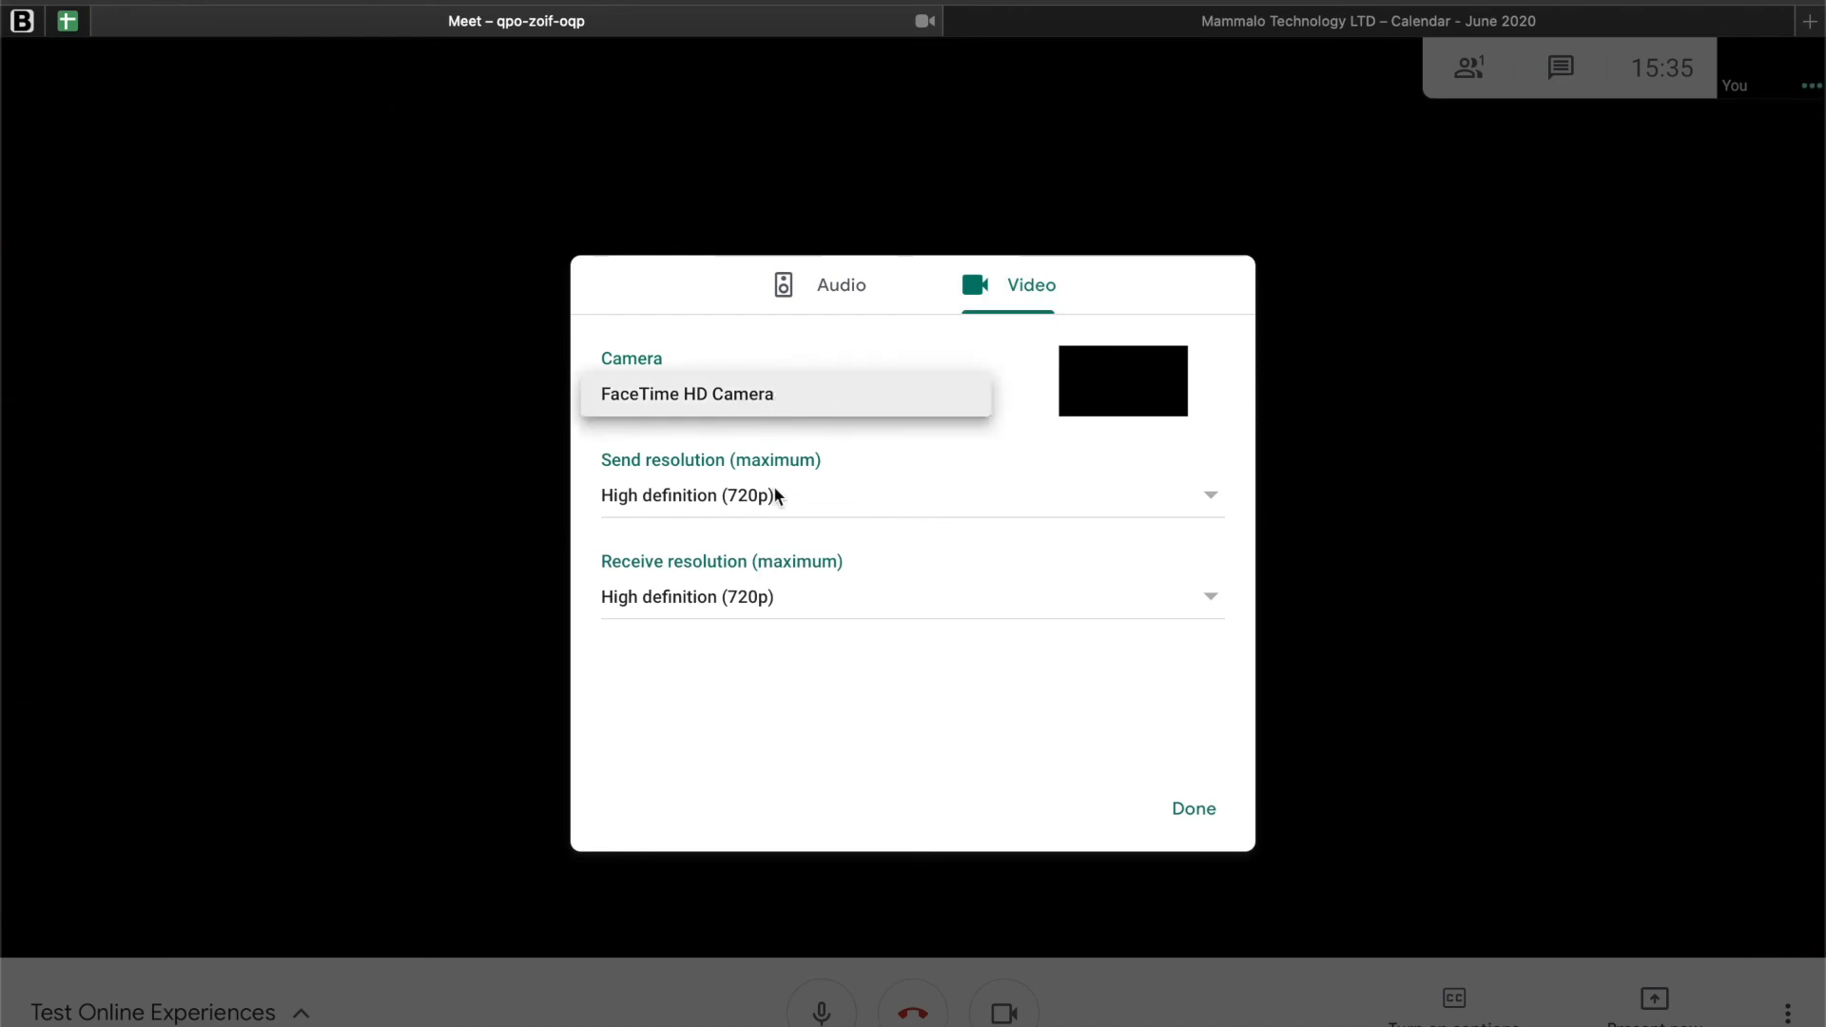
left_click(835, 407)
left_click(835, 414)
left_click(758, 403)
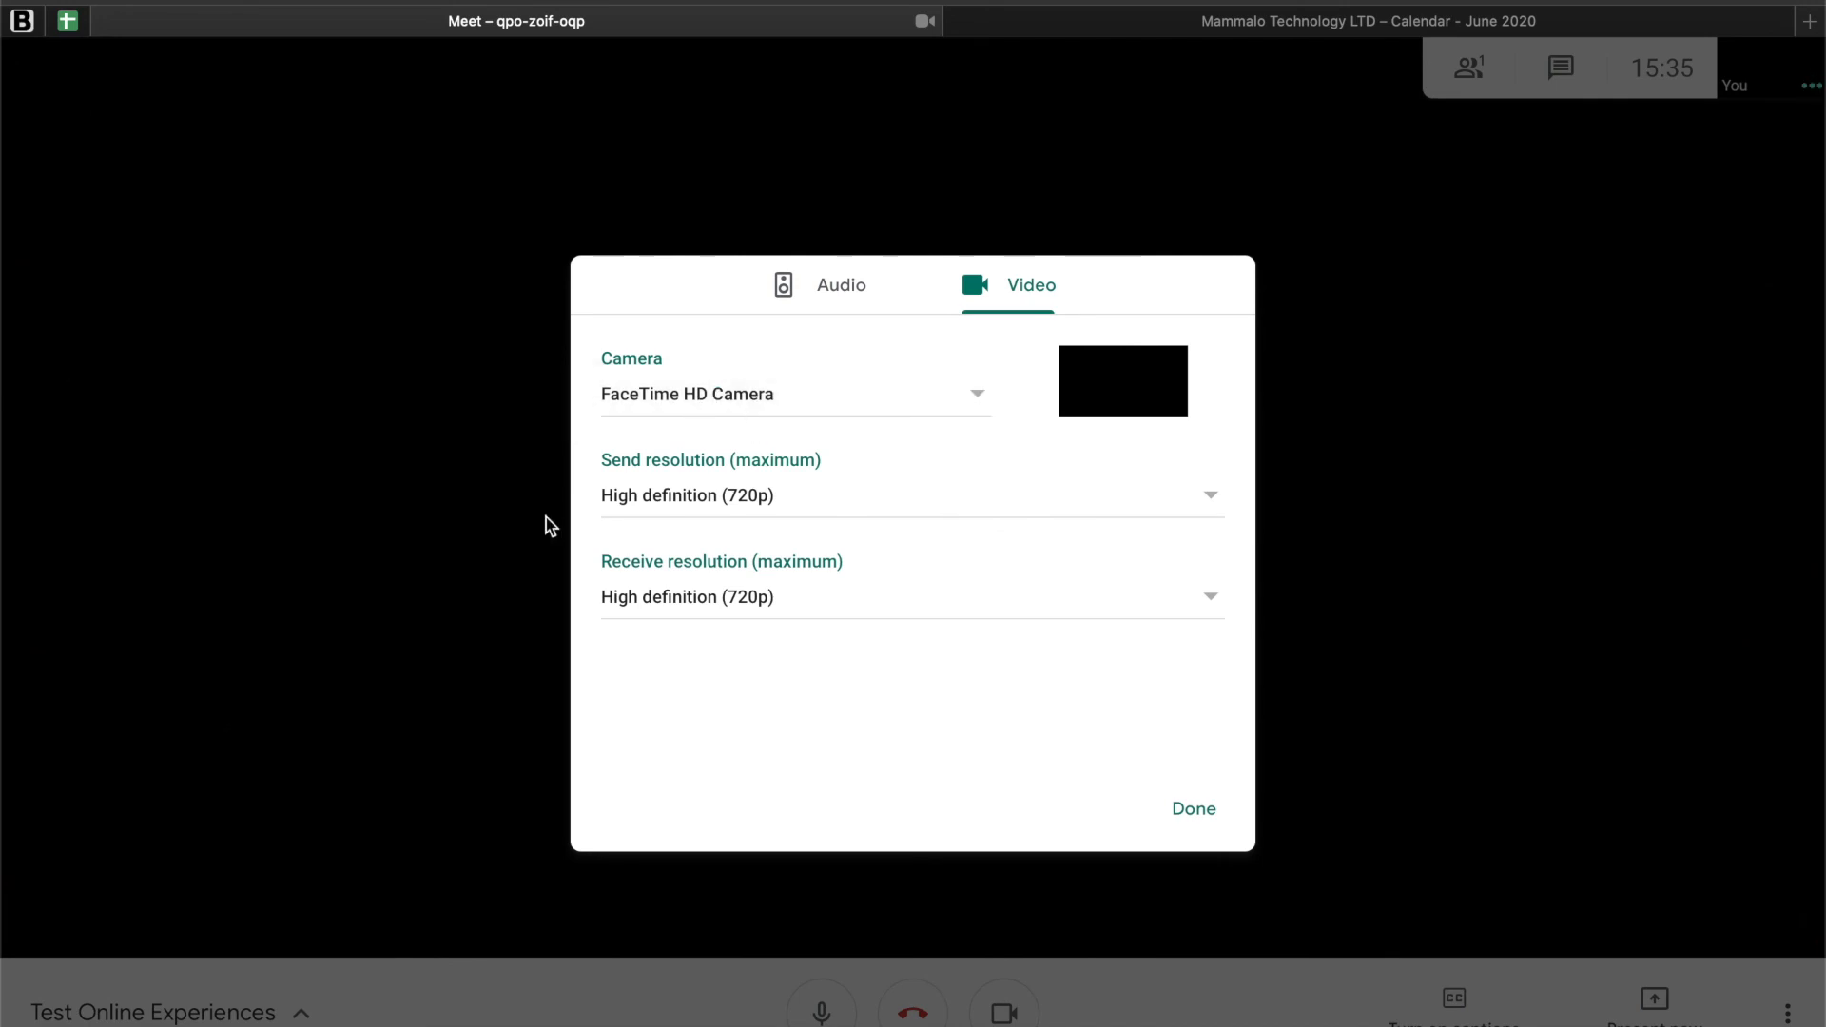
Step: Review the maximum send and receive resolution options without changing them, and close the meeting settings
left_click(792, 498)
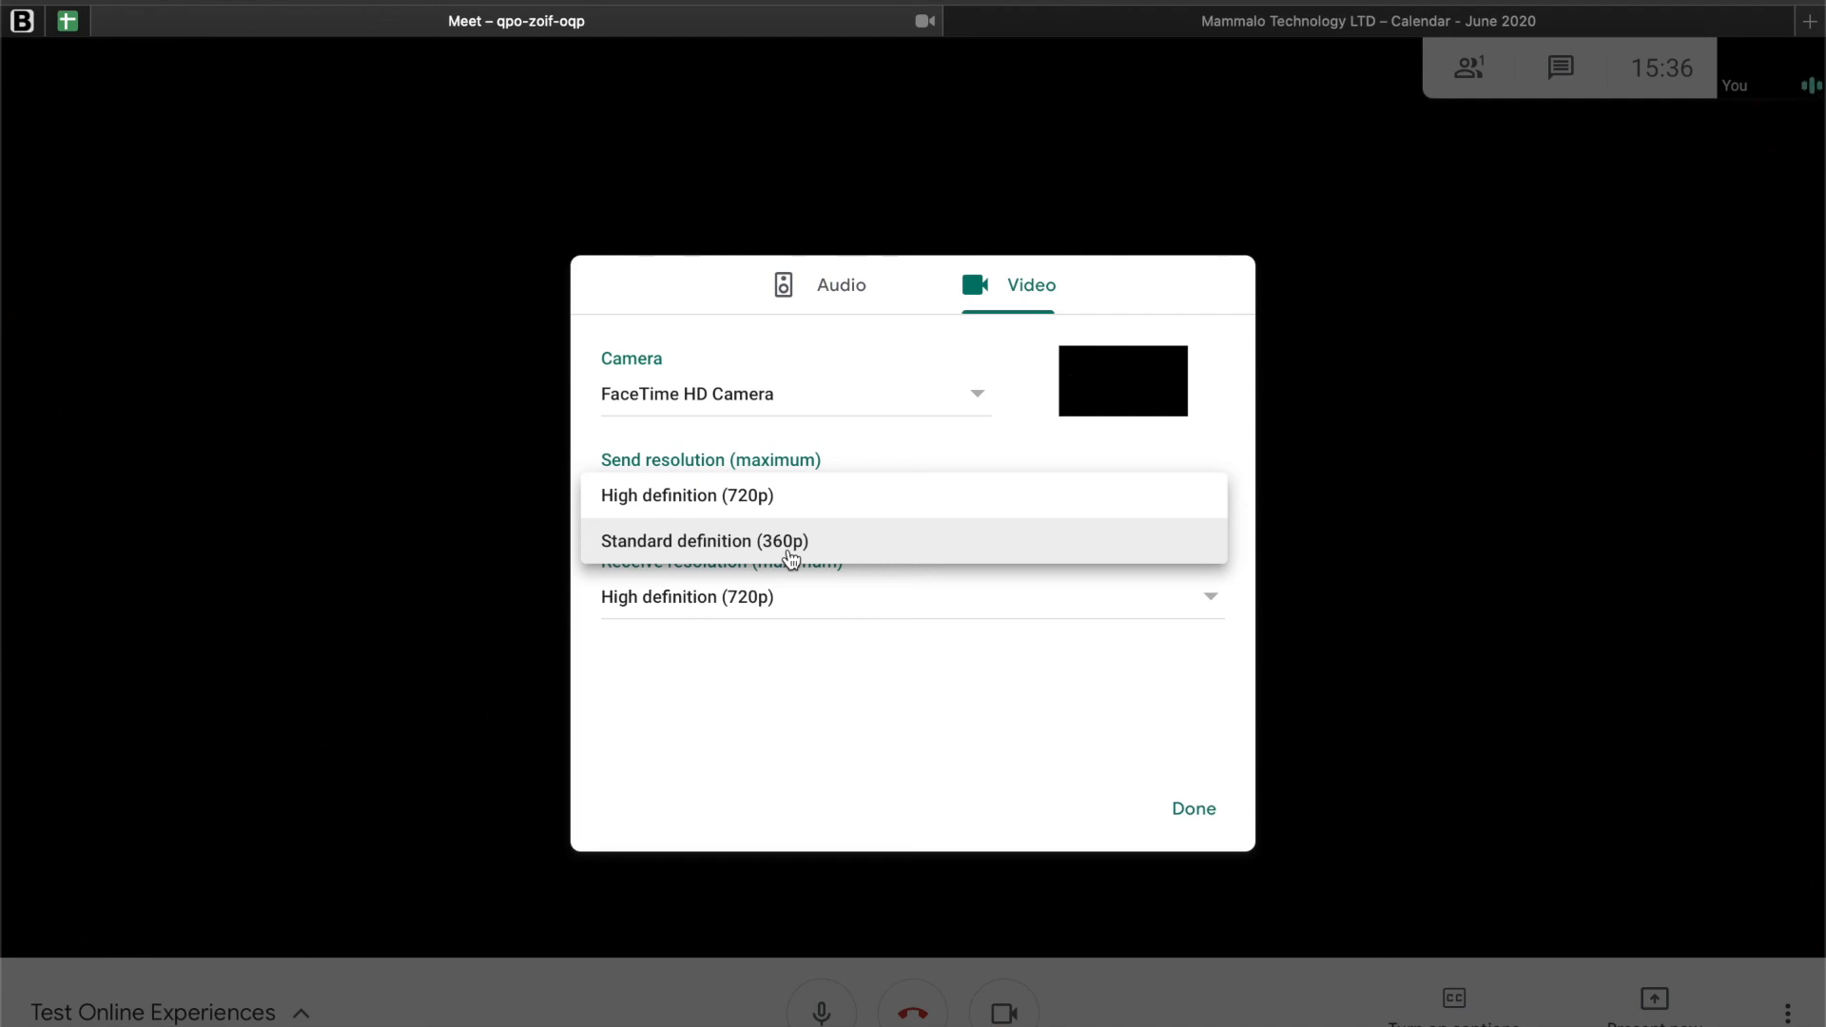
left_click(871, 445)
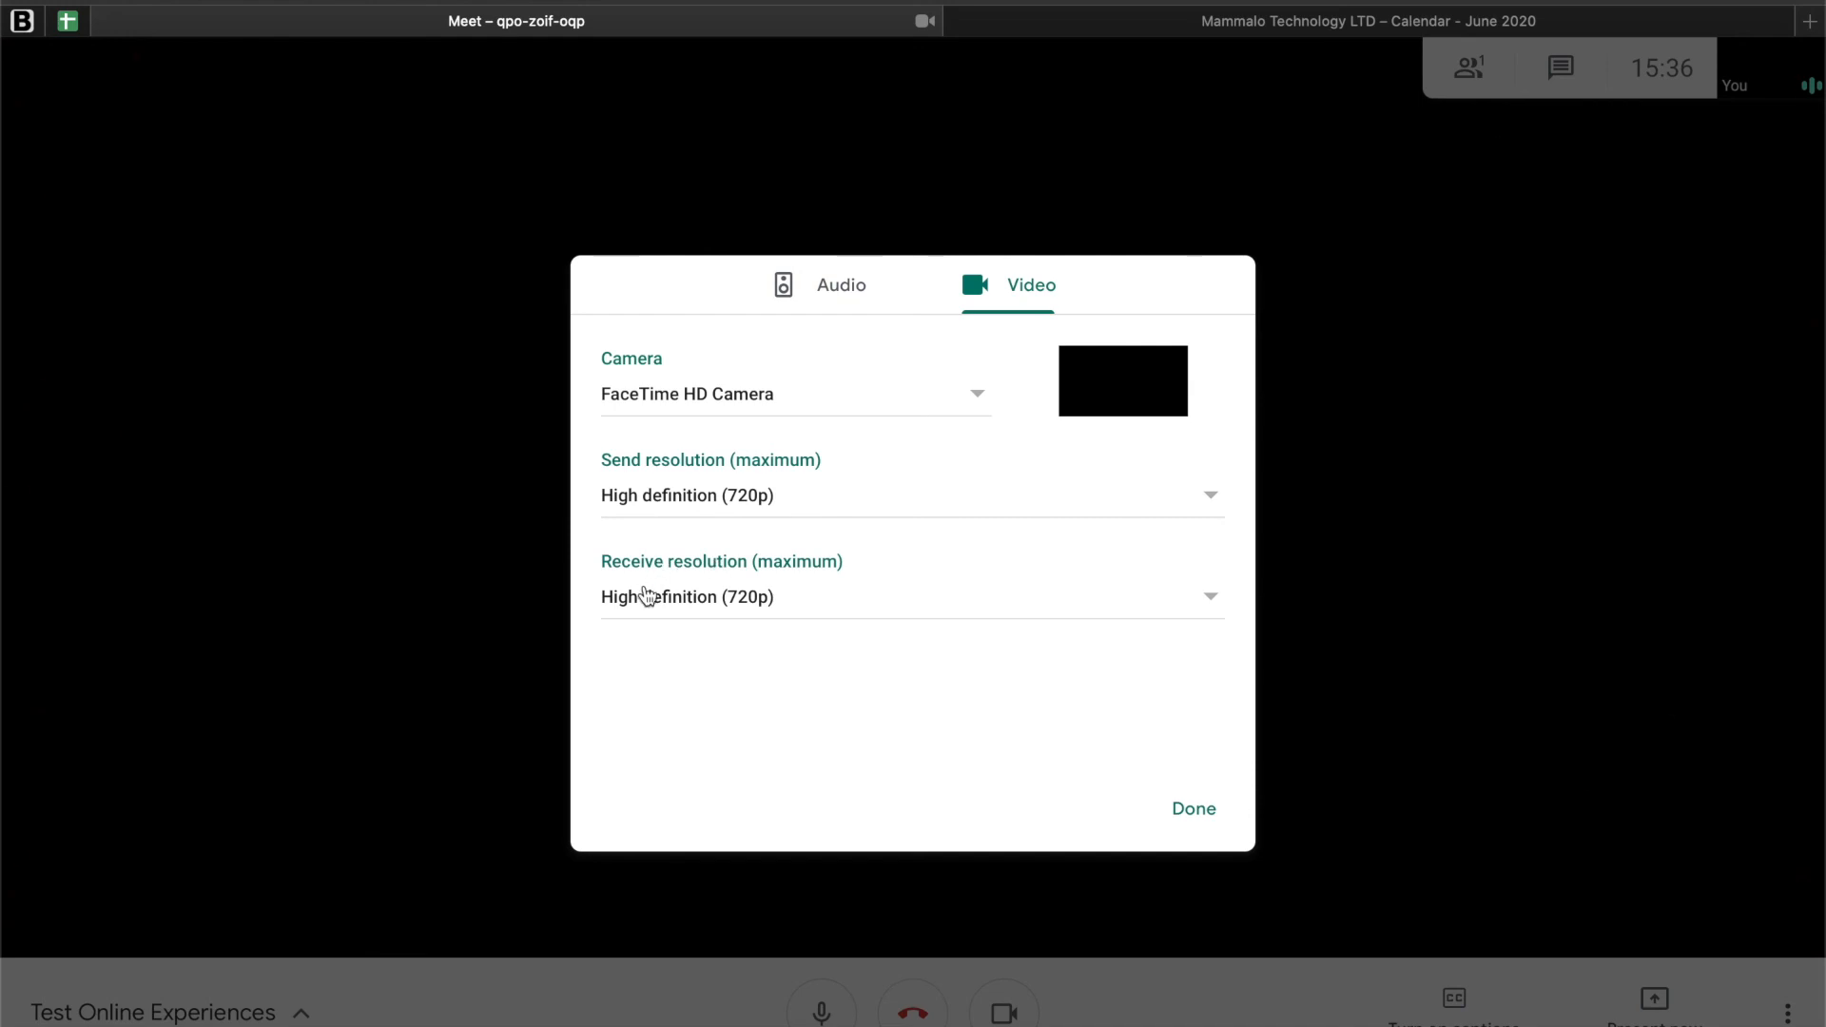
left_click(813, 597)
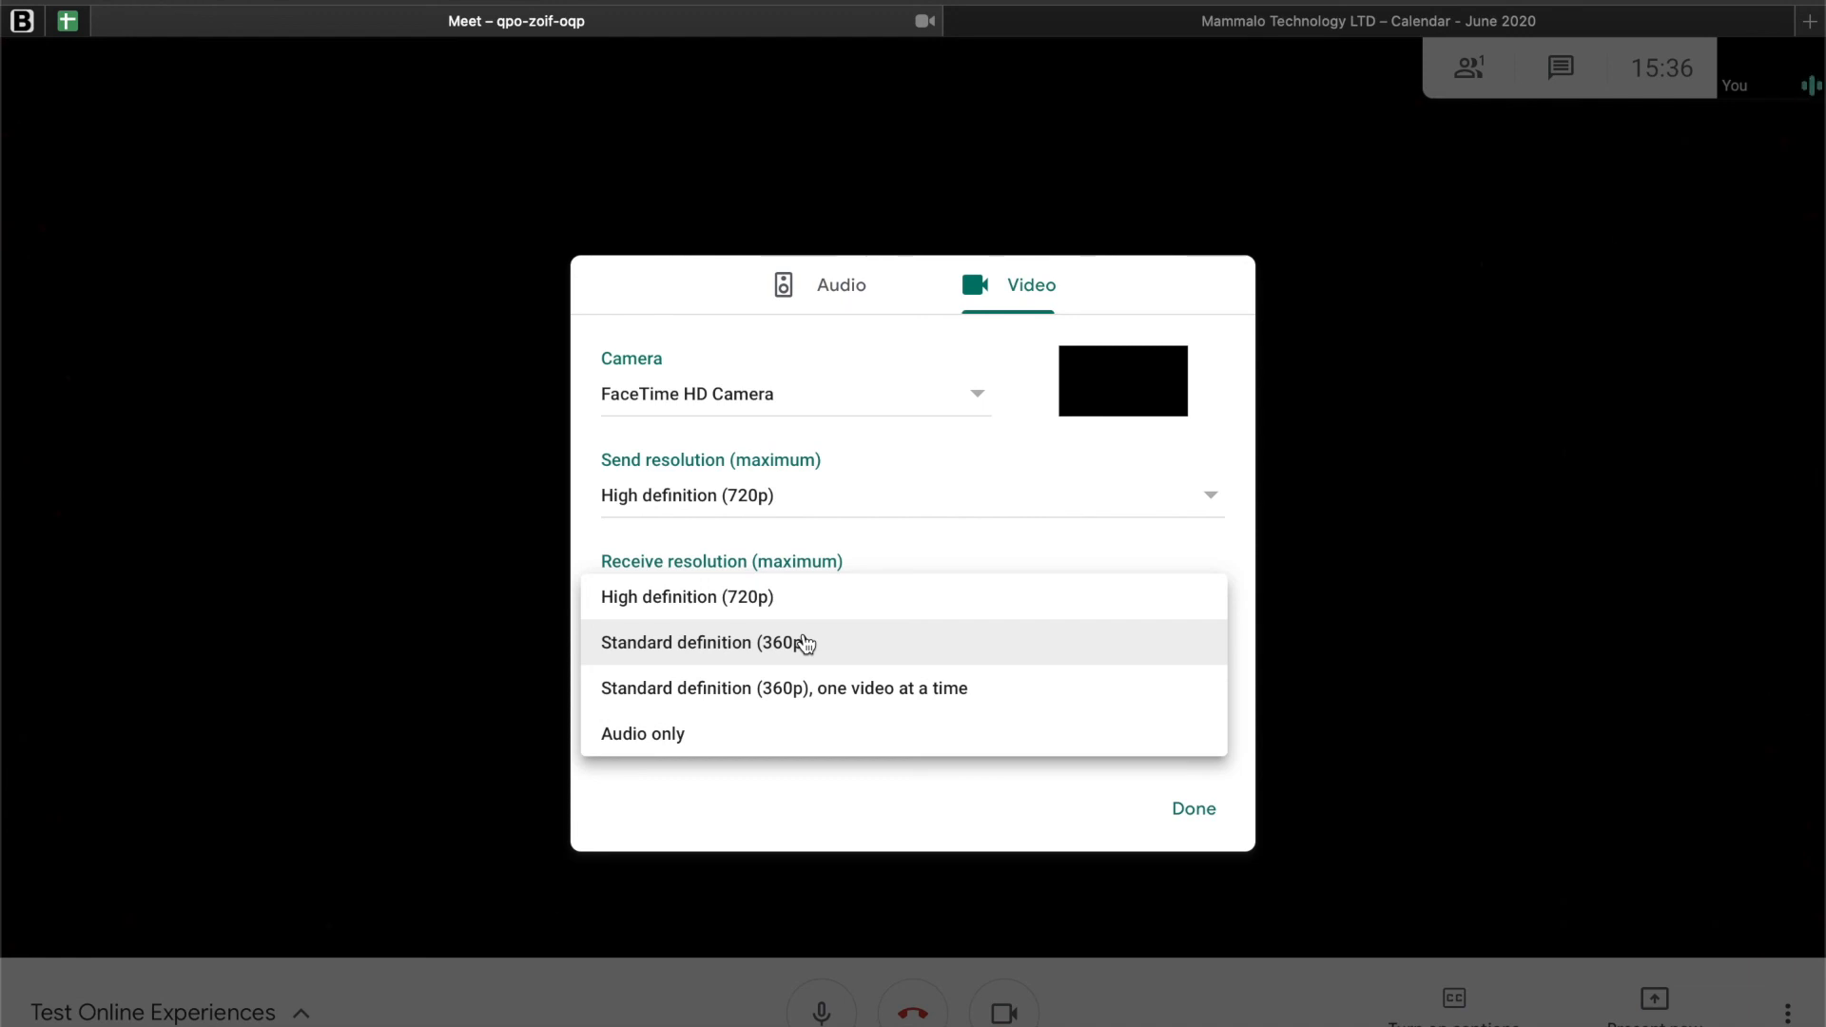
left_click(802, 803)
left_click(1189, 808)
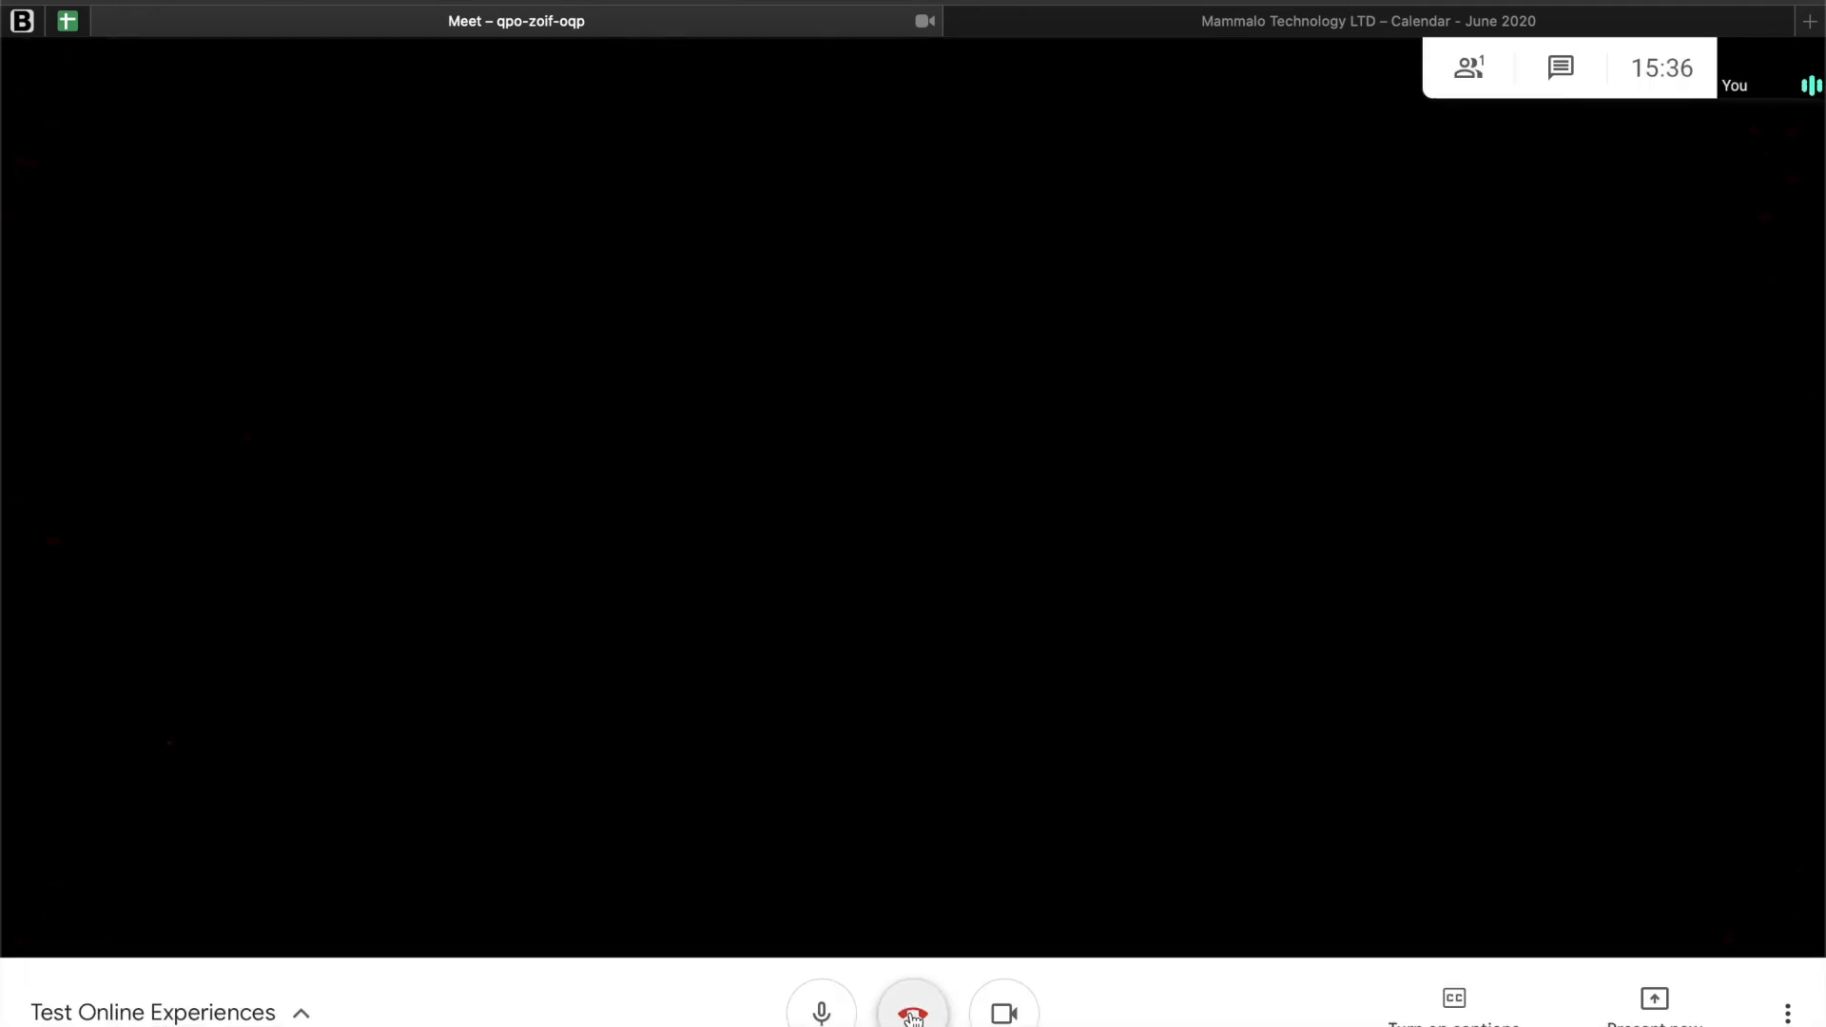
Step: Leave the Test Online Experiences meeting and return to the home screen
left_click(915, 1014)
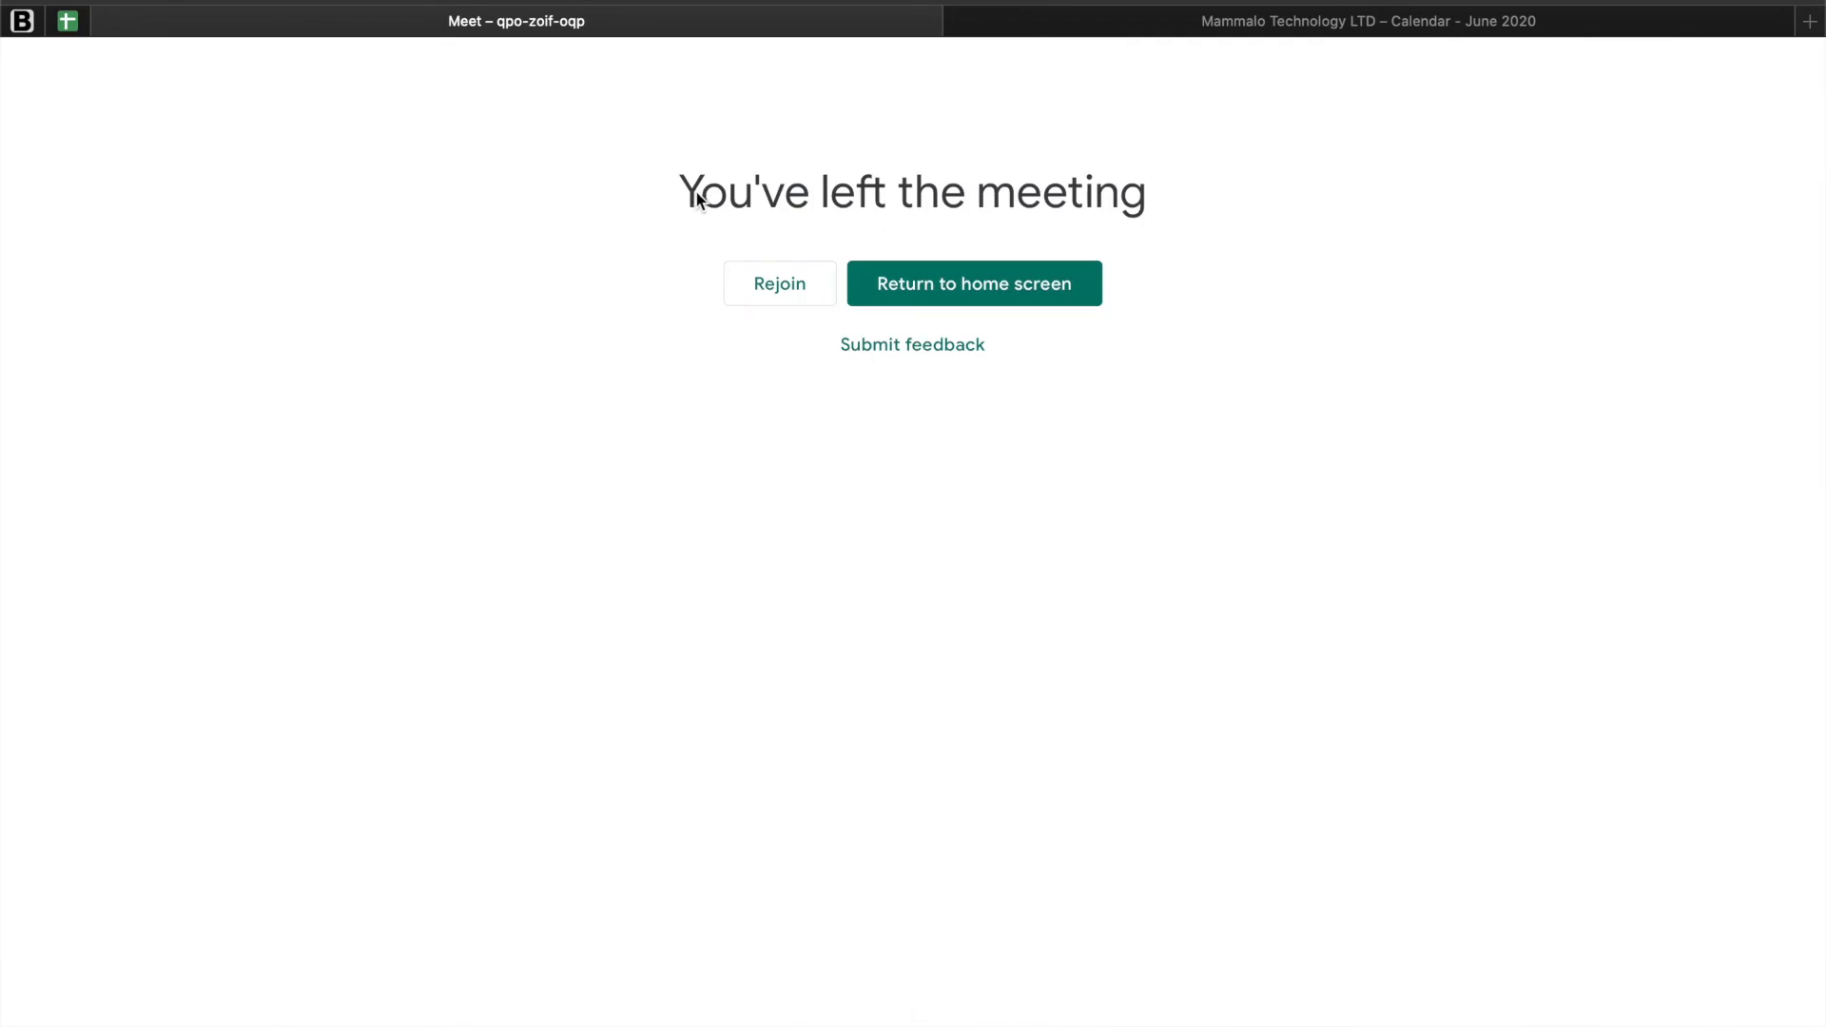
left_click(945, 300)
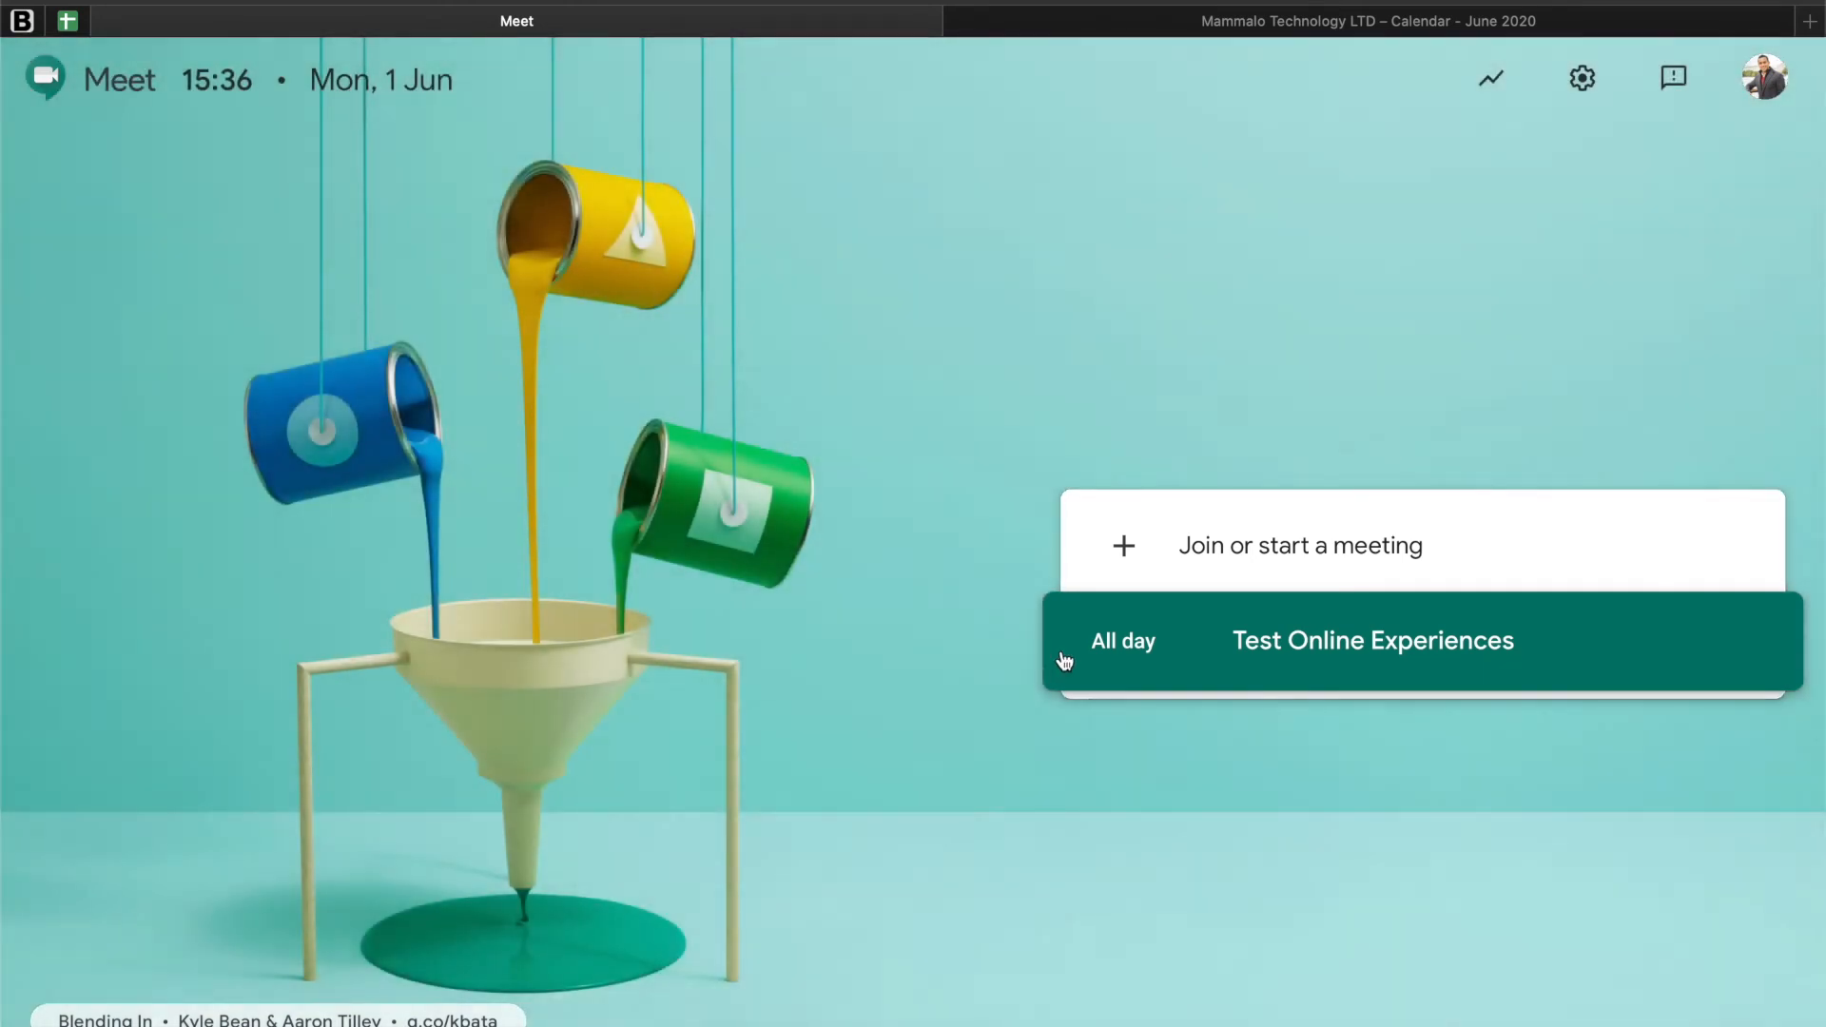